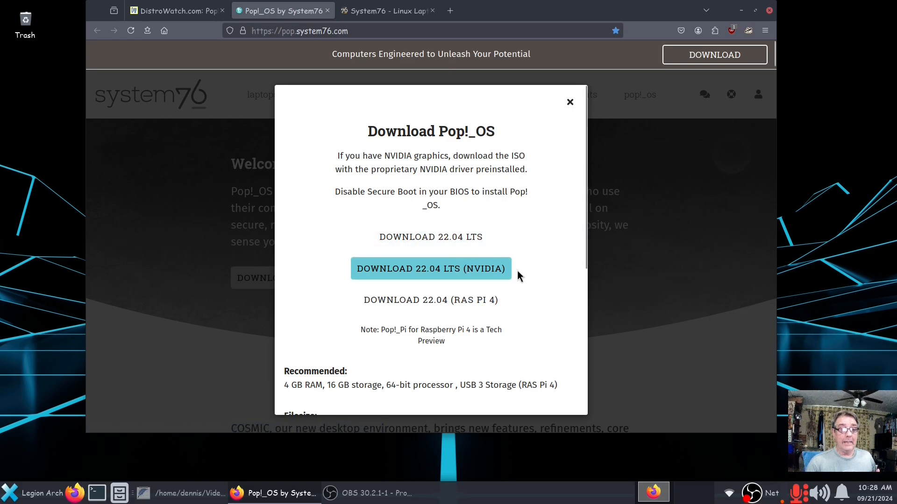
Start the 22.04 LTS ISO download, browse the System76 COSMIC page, then minimize Firefox.
click(430, 239)
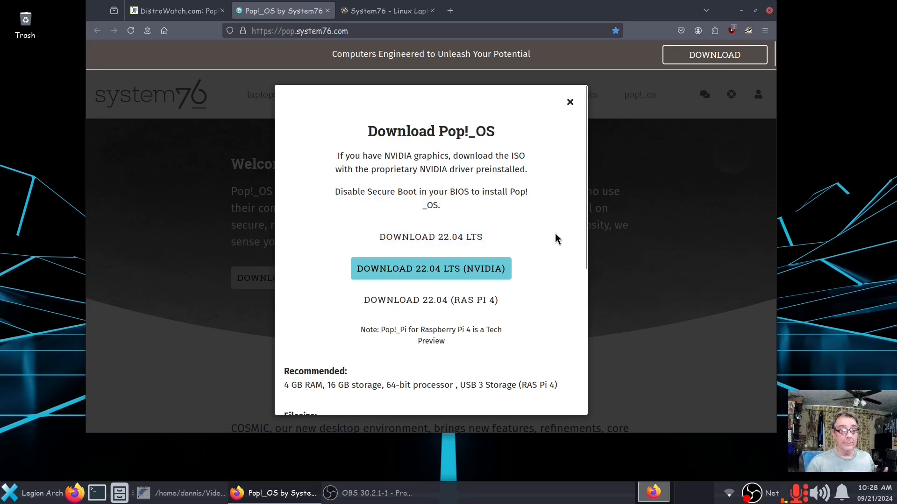
click(570, 102)
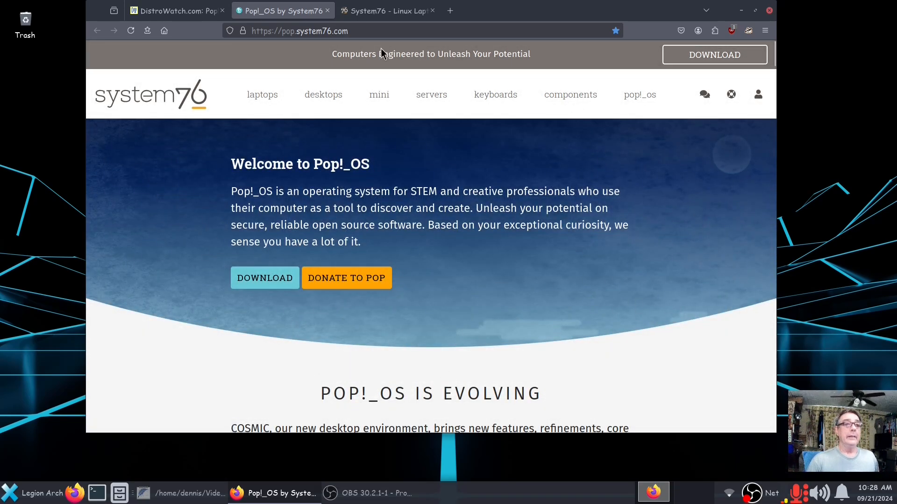
click(385, 13)
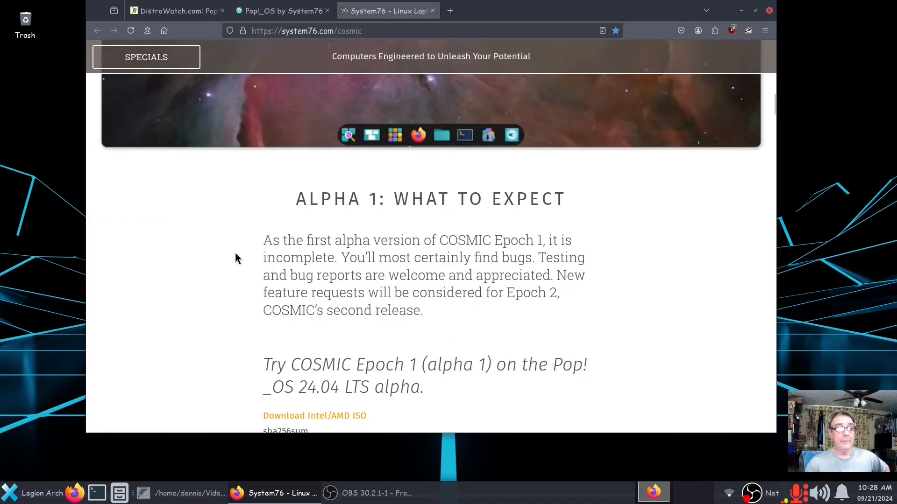
scroll(235, 256, down, 2)
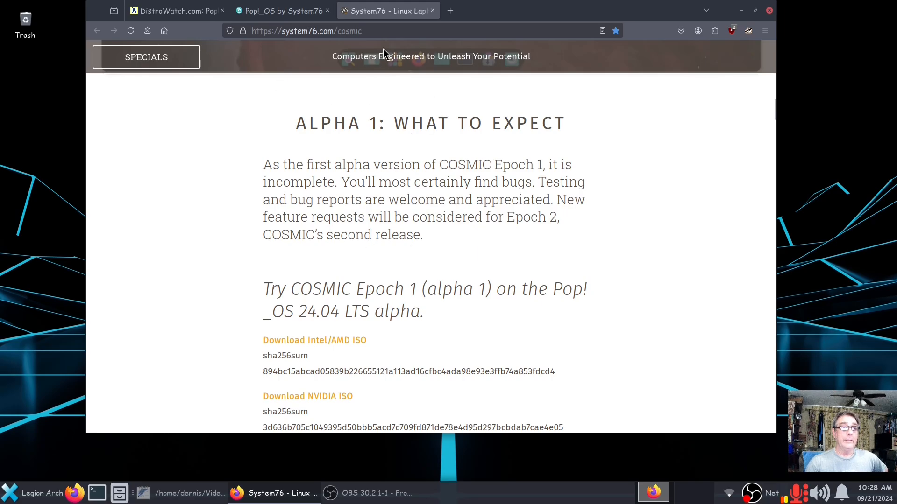
scroll(420, 244, down, 4)
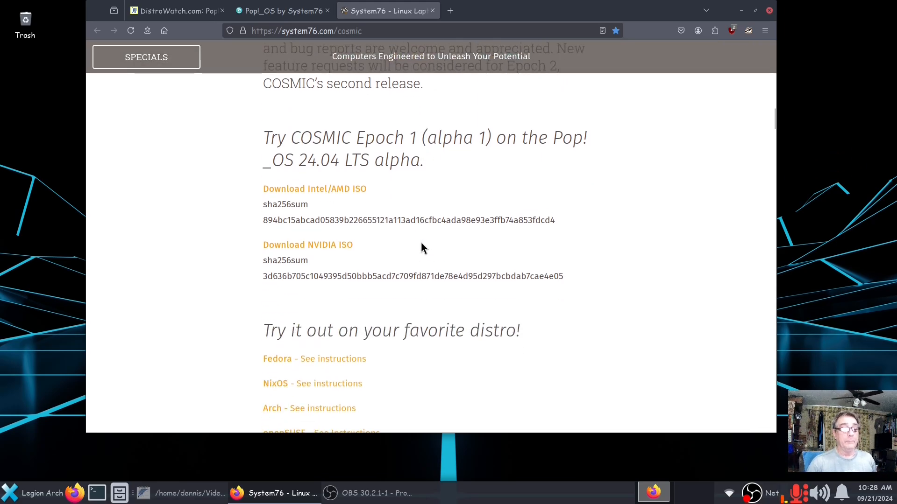
scroll(421, 245, down, 4)
scroll(416, 248, up, 15)
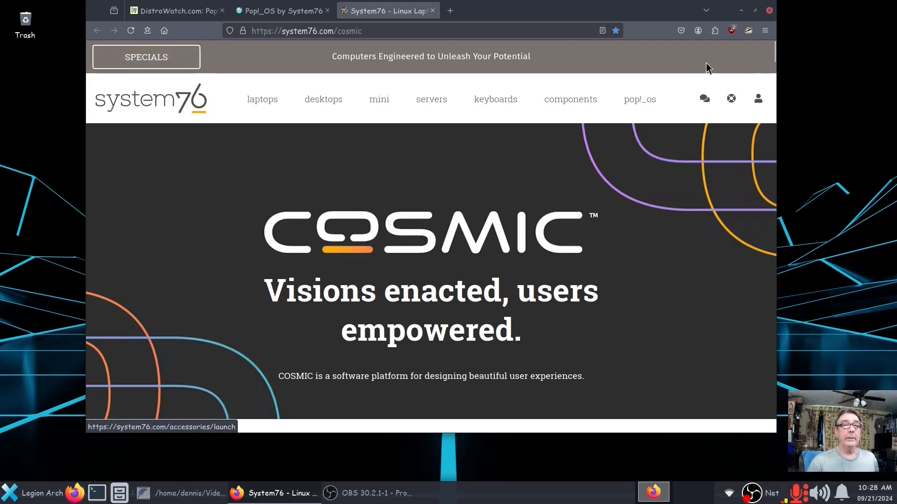
click(741, 10)
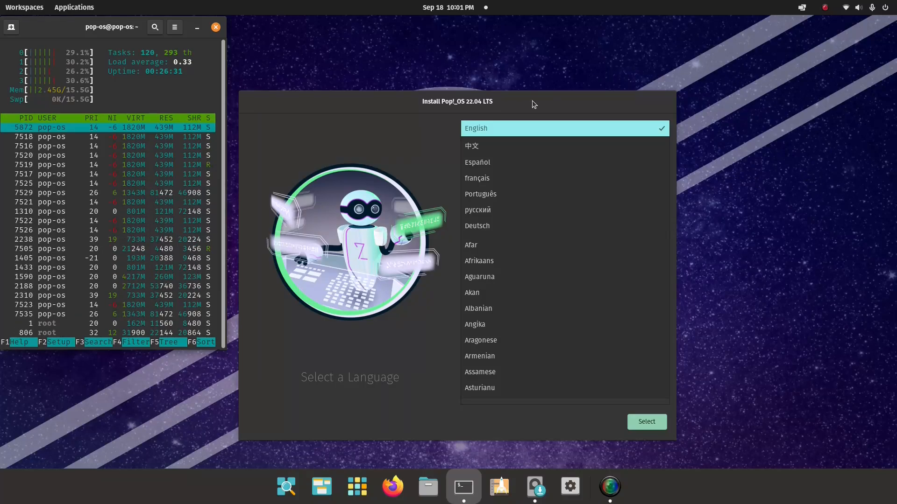
Bring the installer forward, then quit htop and close its terminal window.
drag(532, 101, 535, 49)
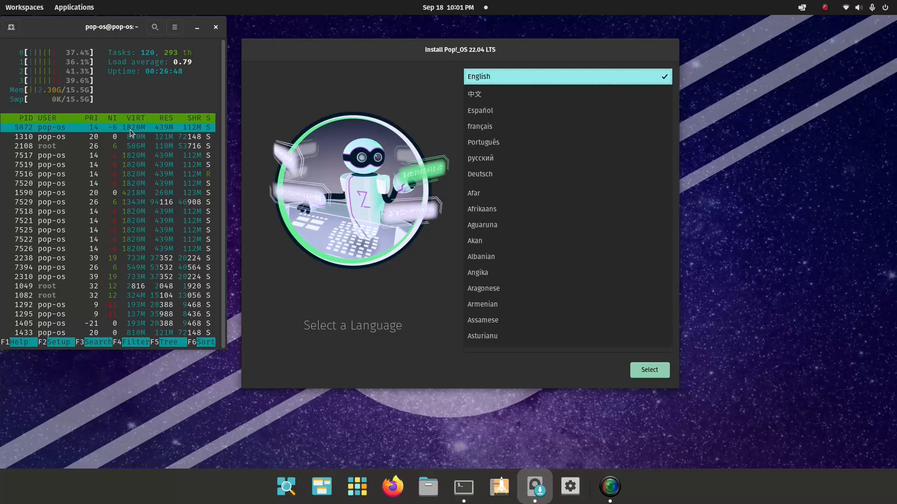
click(216, 28)
key(Escape)
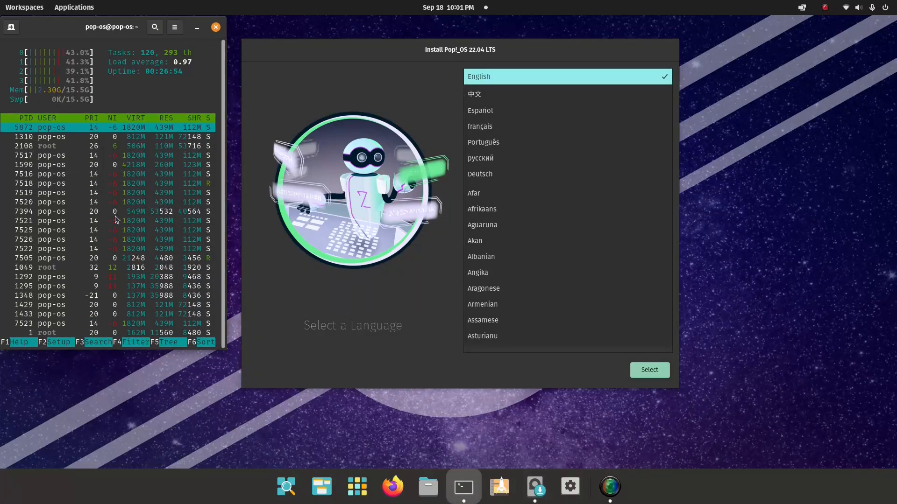
key(q)
click(216, 28)
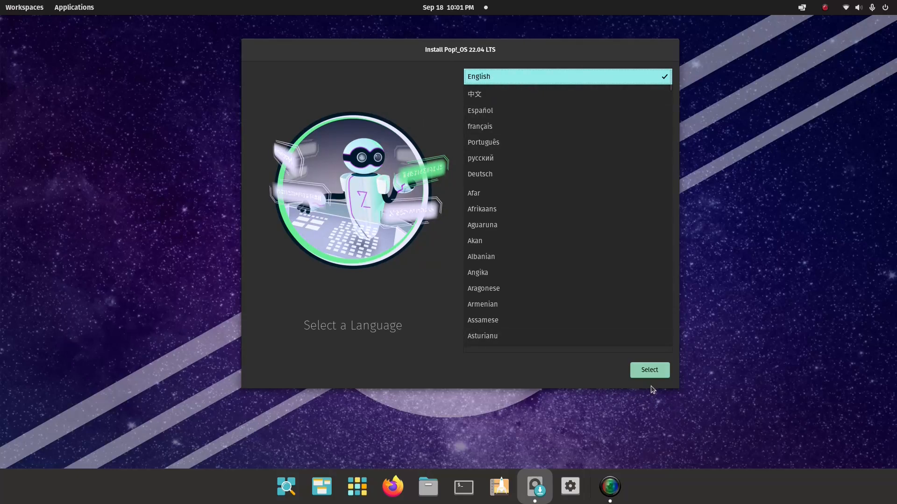
Choose English, United States region, and the English (US) Default keyboard layout.
click(648, 370)
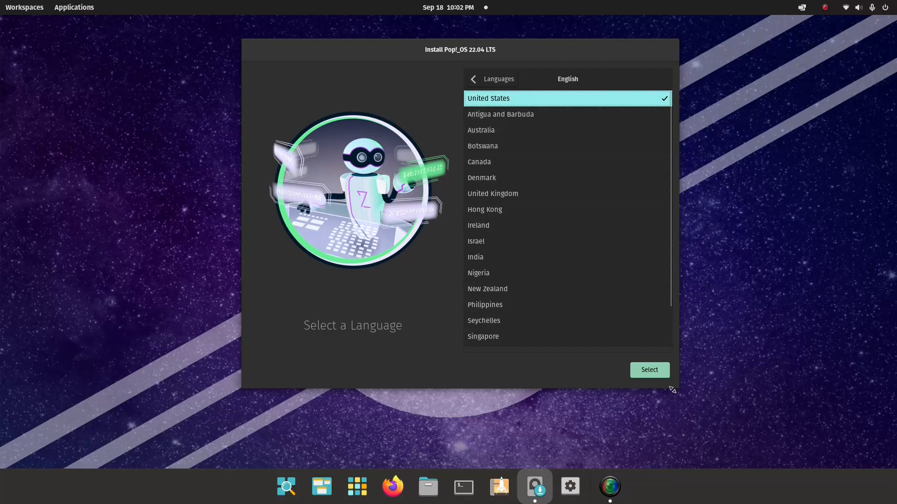
click(647, 372)
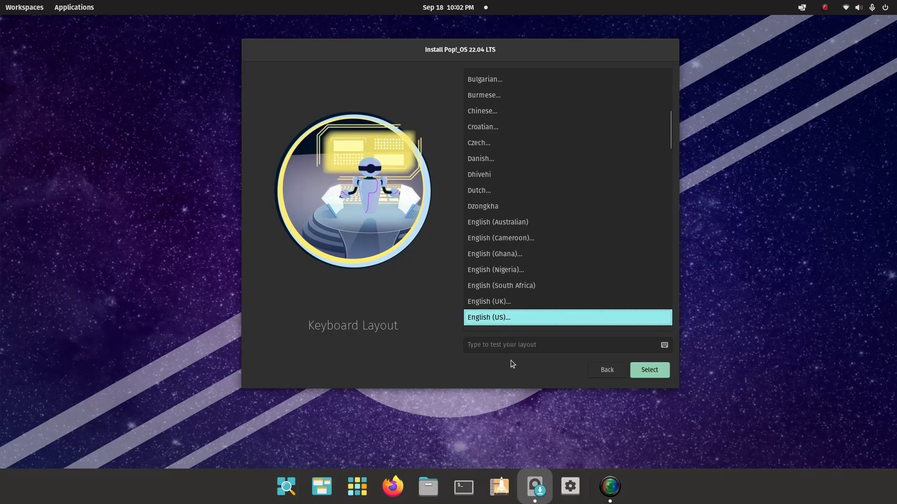
click(513, 346)
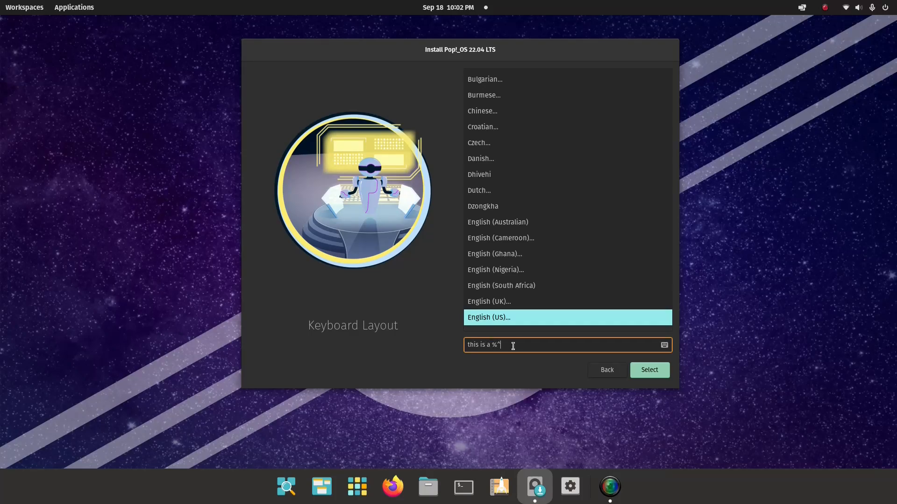
click(650, 370)
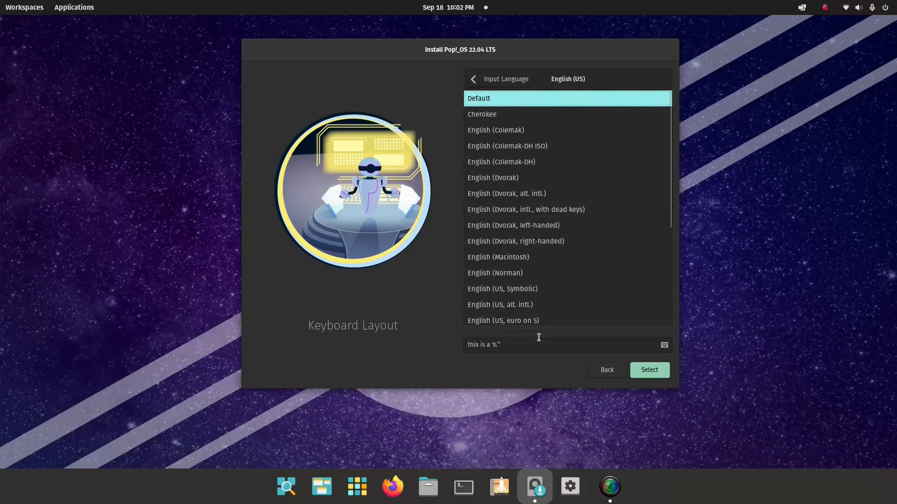
click(656, 371)
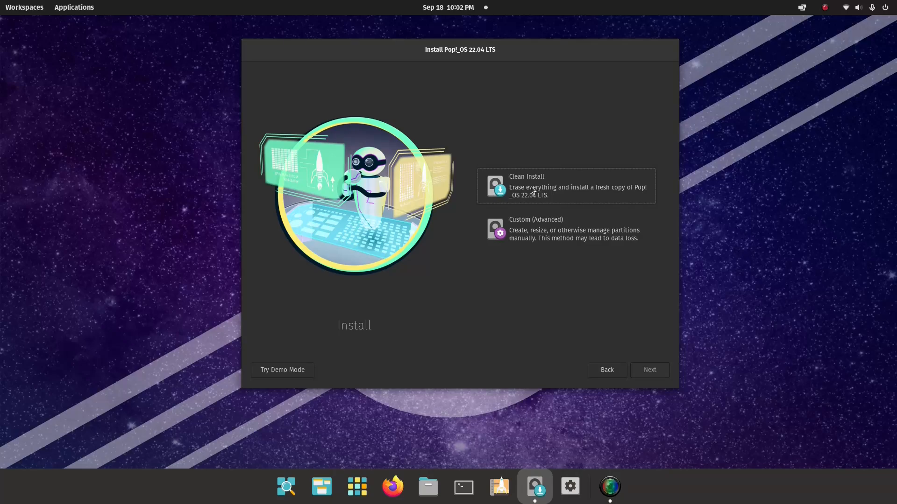
Choose the Custom (Advanced) install and move the opened GParted window to the lower right.
click(561, 241)
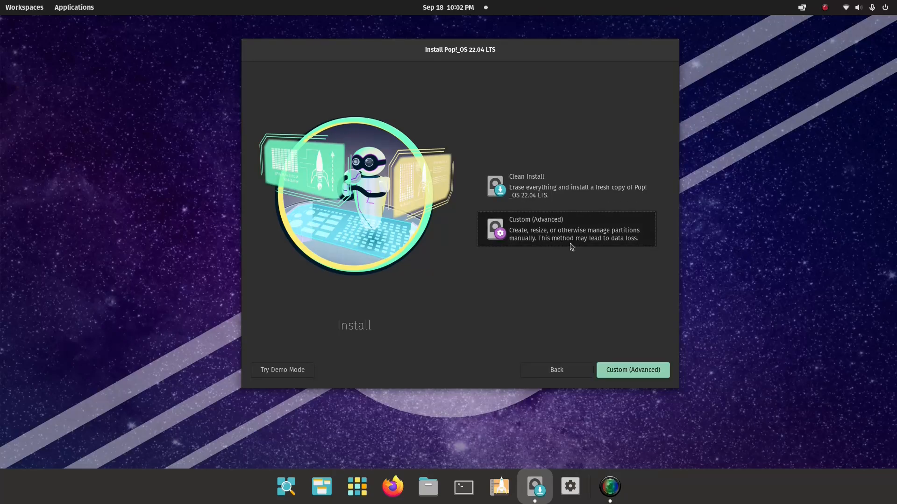
click(612, 369)
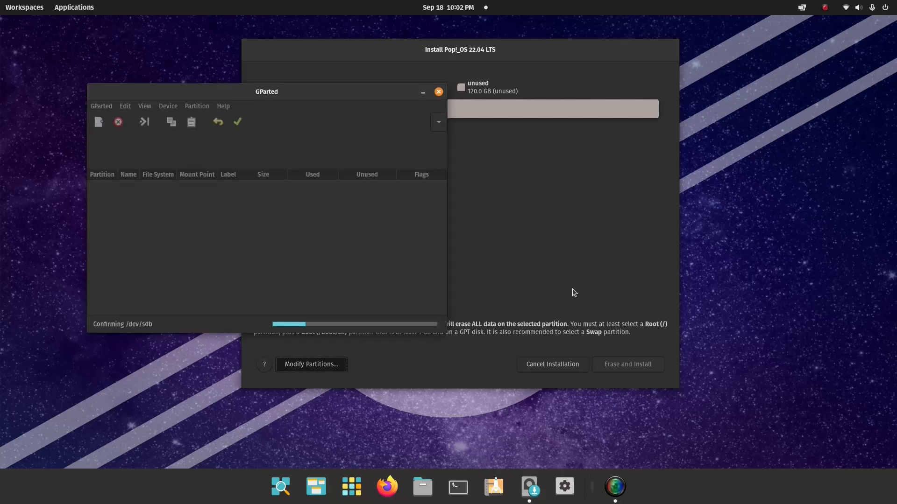
drag(343, 113, 578, 183)
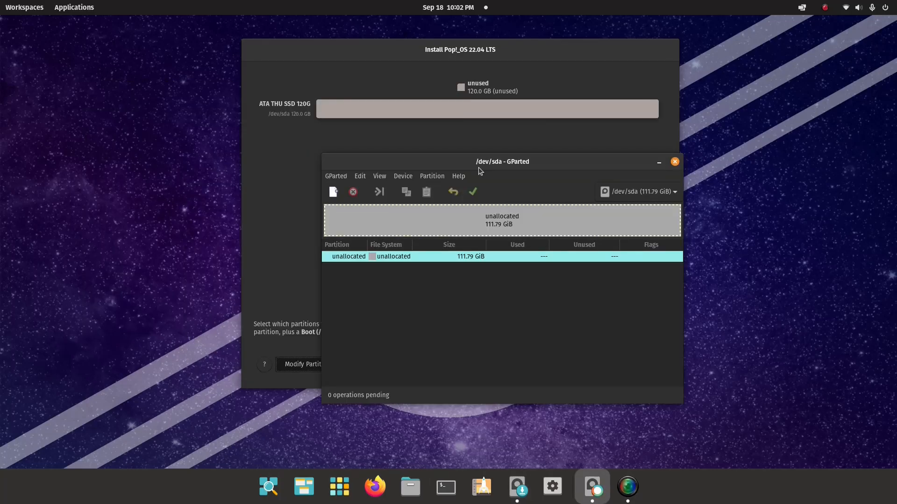
Create a new gpt partition table on /dev/sda.
click(429, 178)
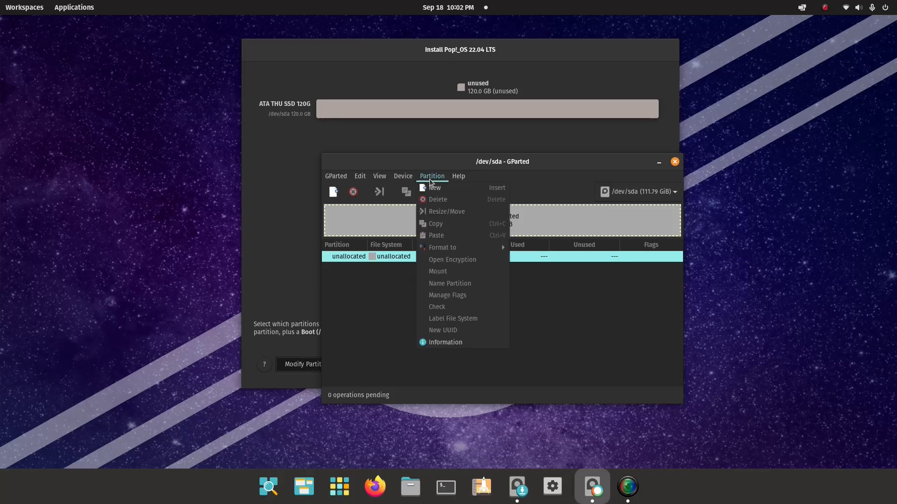
click(408, 190)
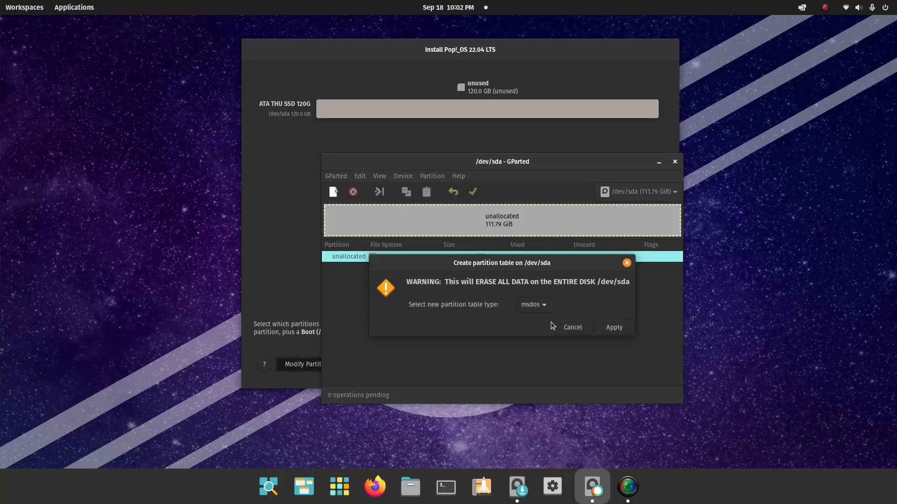
click(539, 309)
click(538, 282)
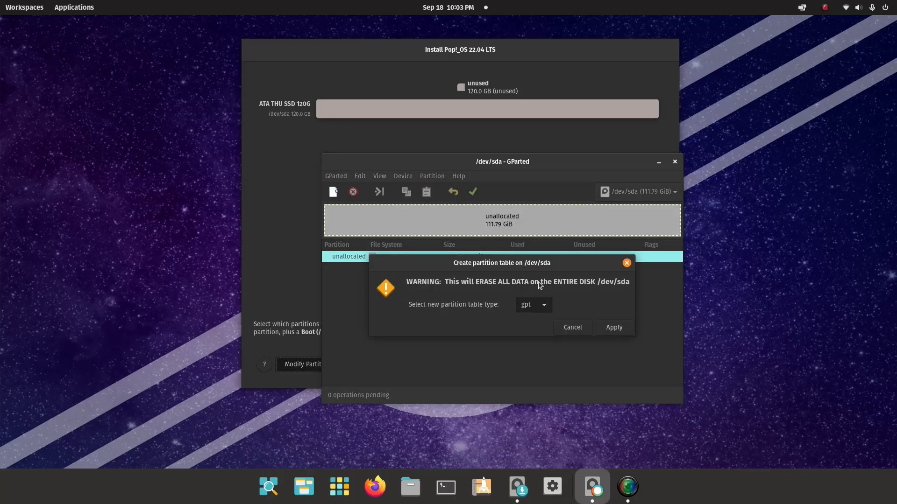
click(616, 330)
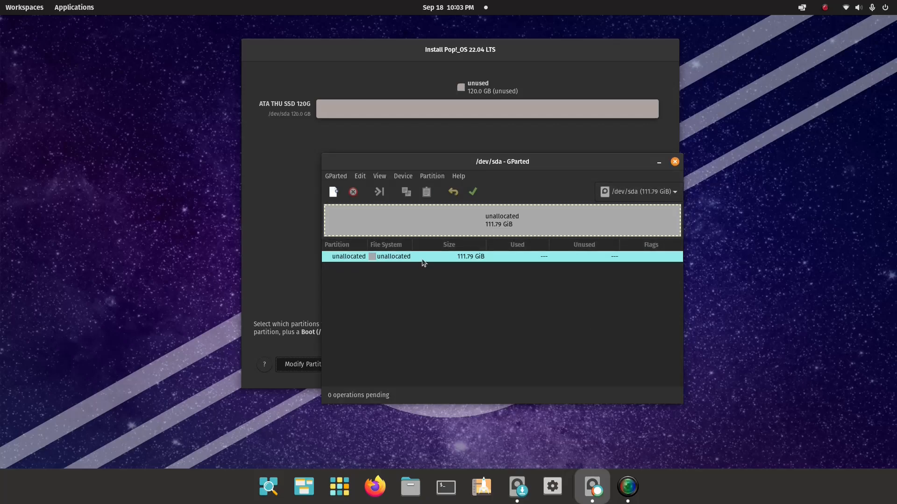
Add a 1 GiB fat32 partition in the unallocated space.
right_click(425, 260)
click(439, 268)
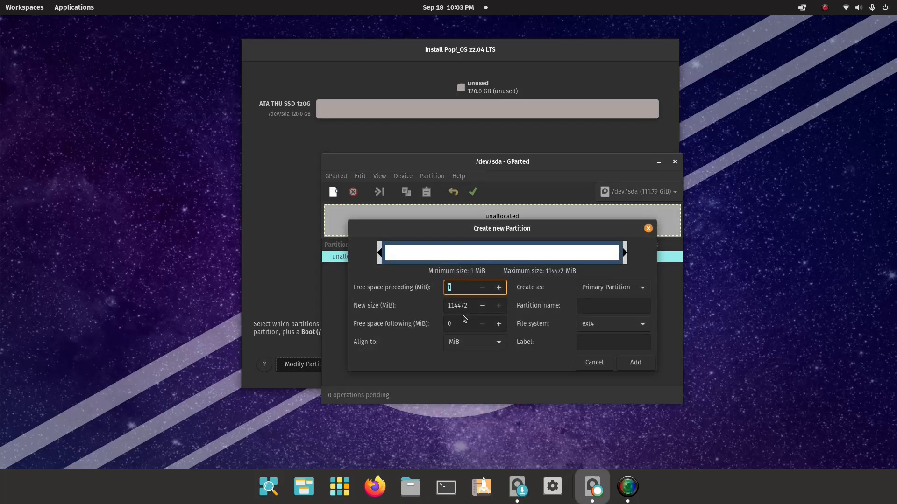
double_click(469, 308)
text(1024)
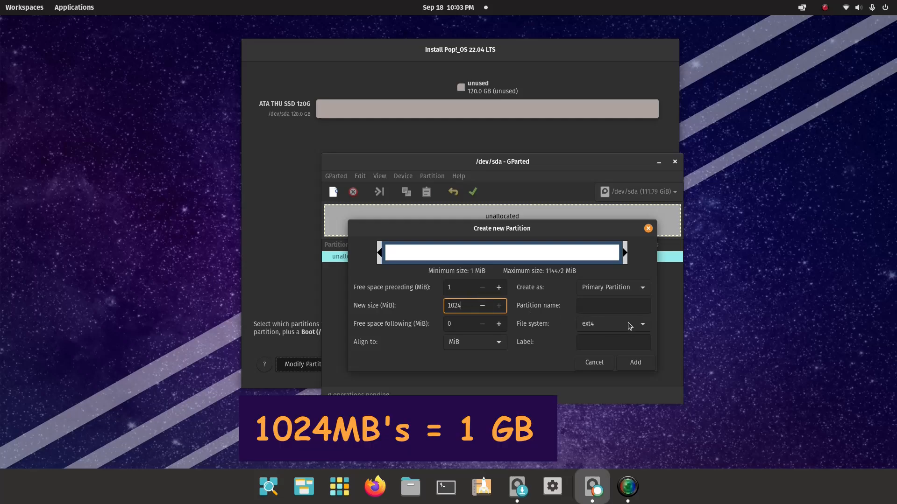
click(643, 325)
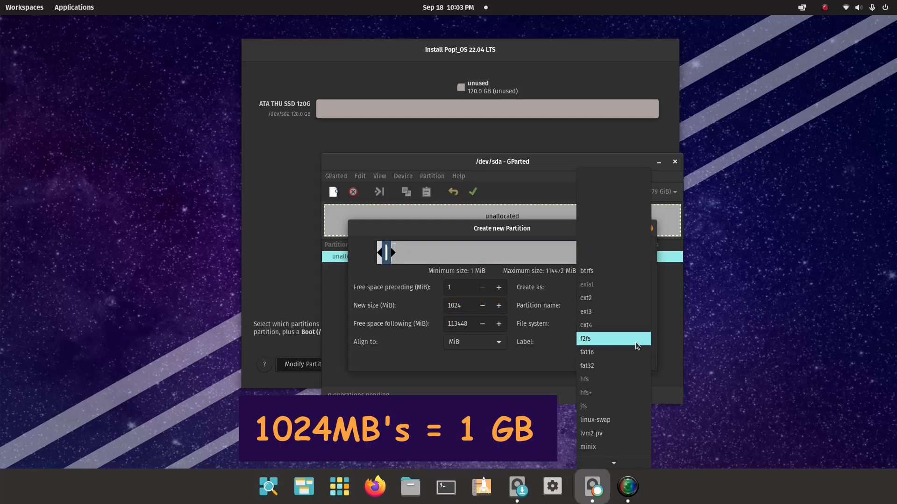
click(631, 365)
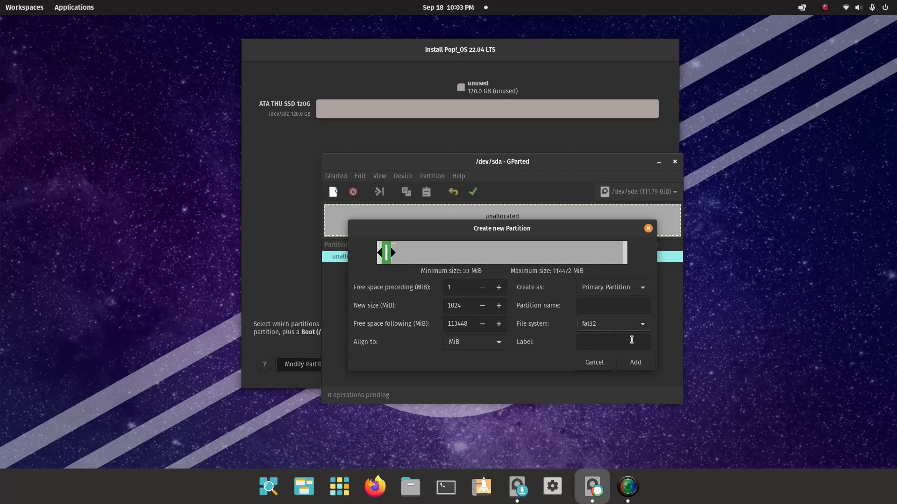
click(626, 366)
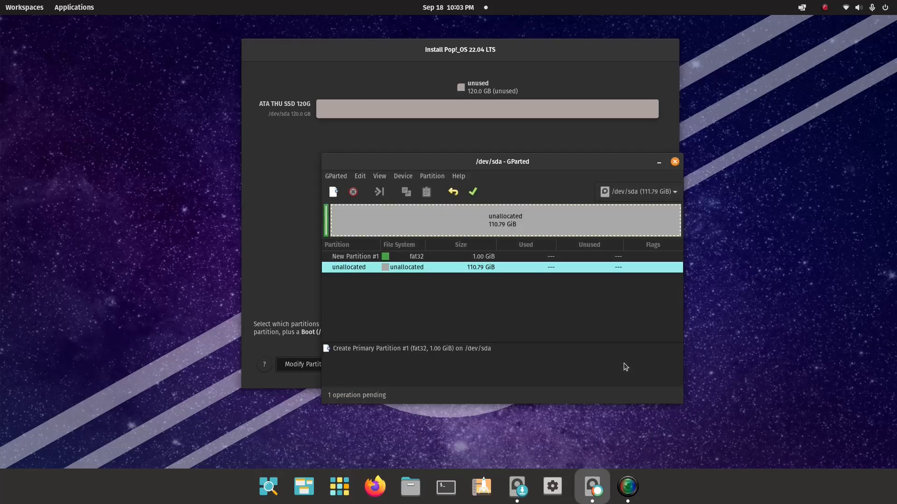
Add an 8192 MiB linux-swap partition after it.
right_click(486, 268)
click(495, 275)
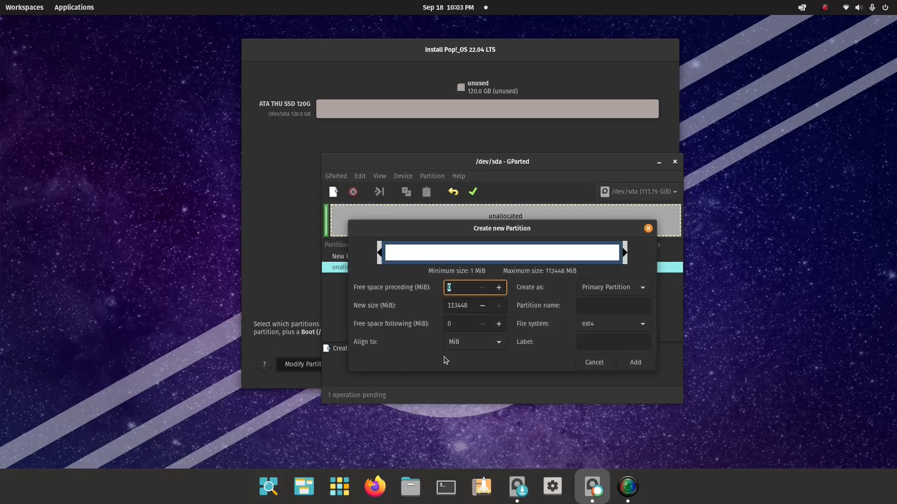
key(Tab)
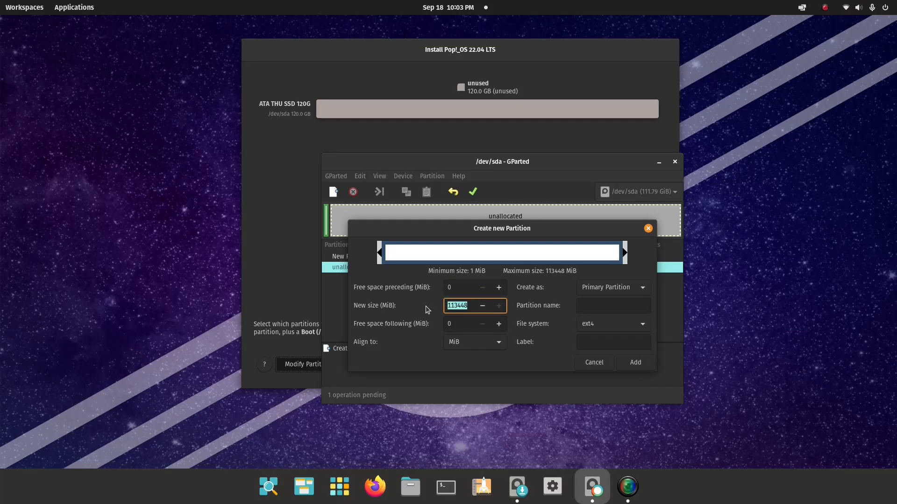
key(End)
text(8192)
click(644, 324)
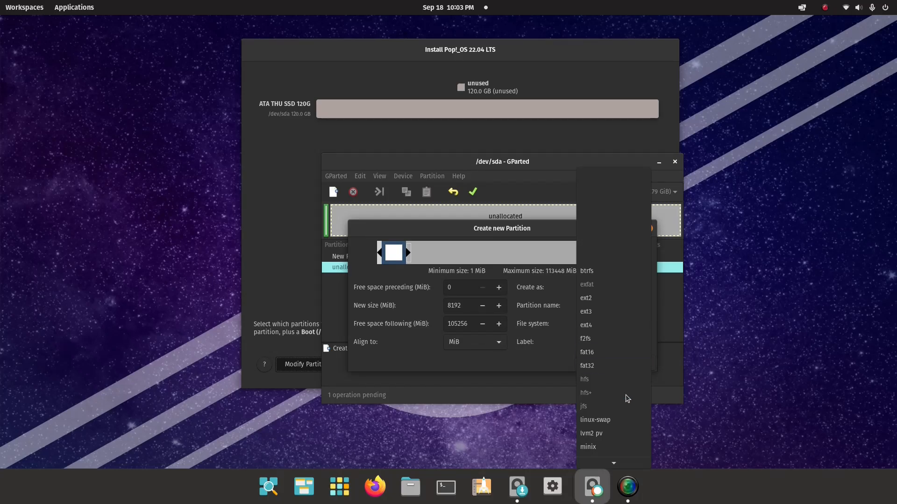
click(616, 418)
click(635, 363)
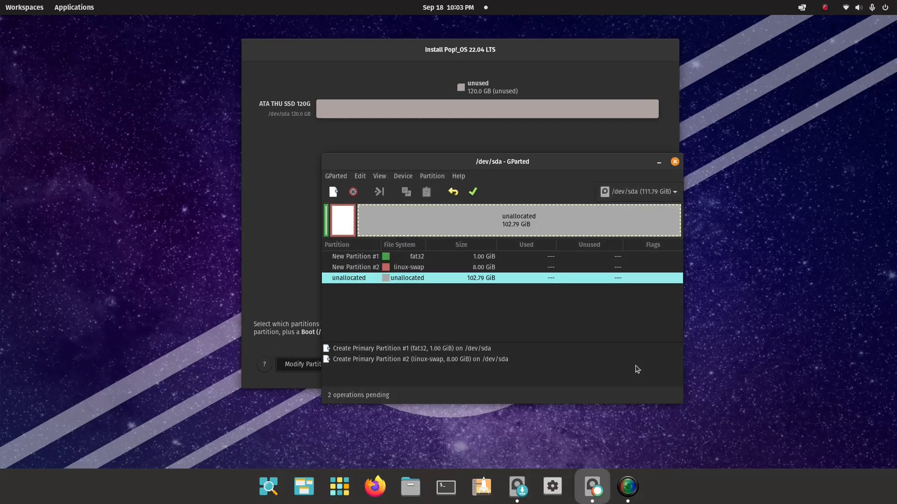
Add a 102.79 GiB ext4 partition in the remaining space and apply all operations.
right_click(488, 280)
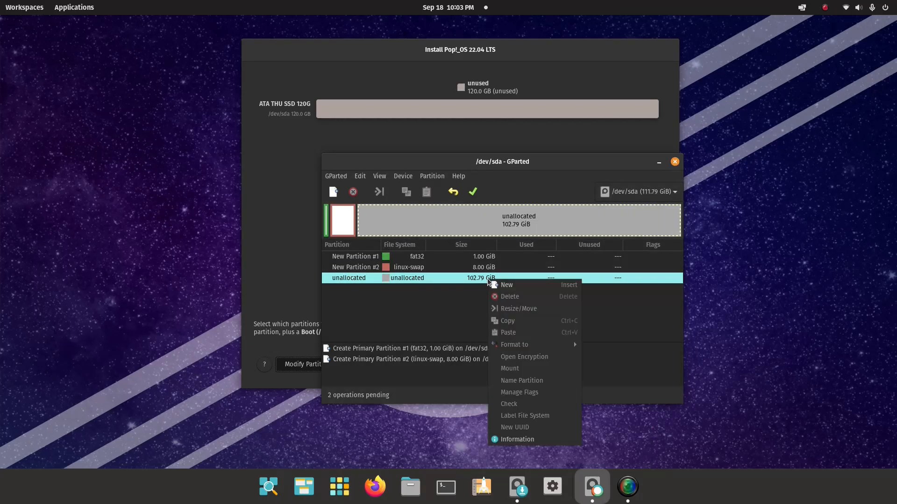
click(502, 285)
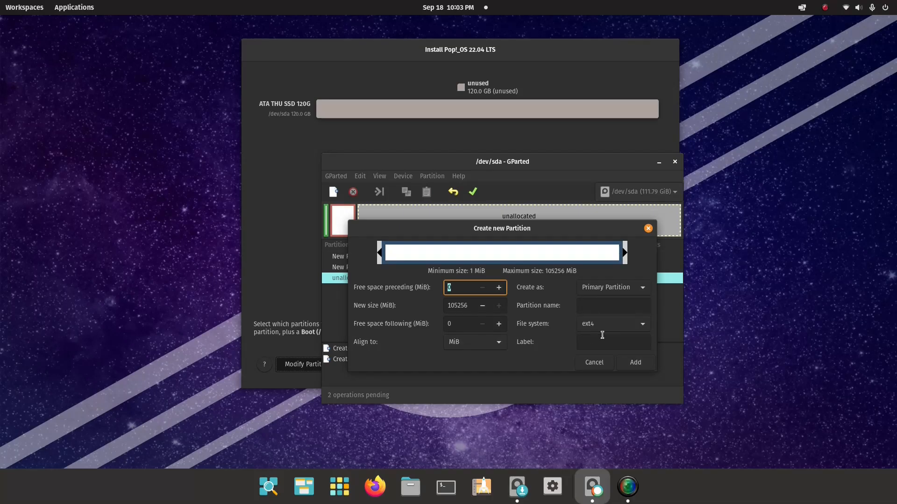
click(631, 366)
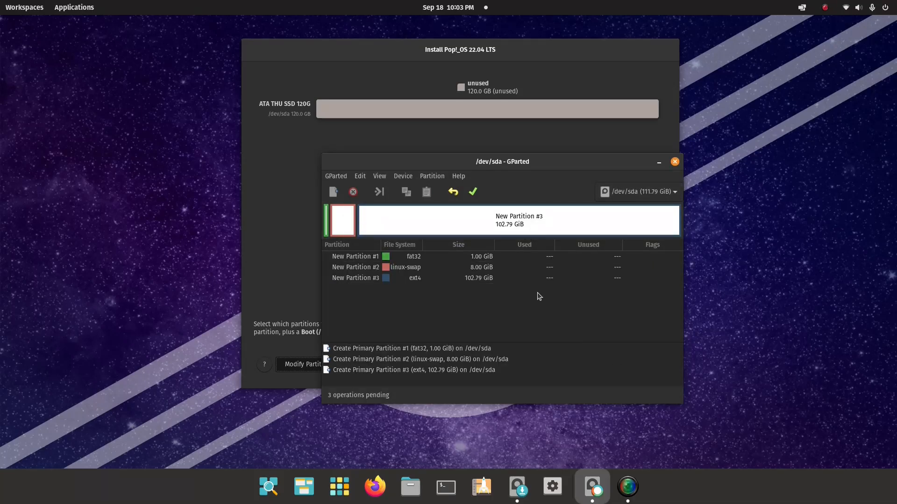
click(473, 192)
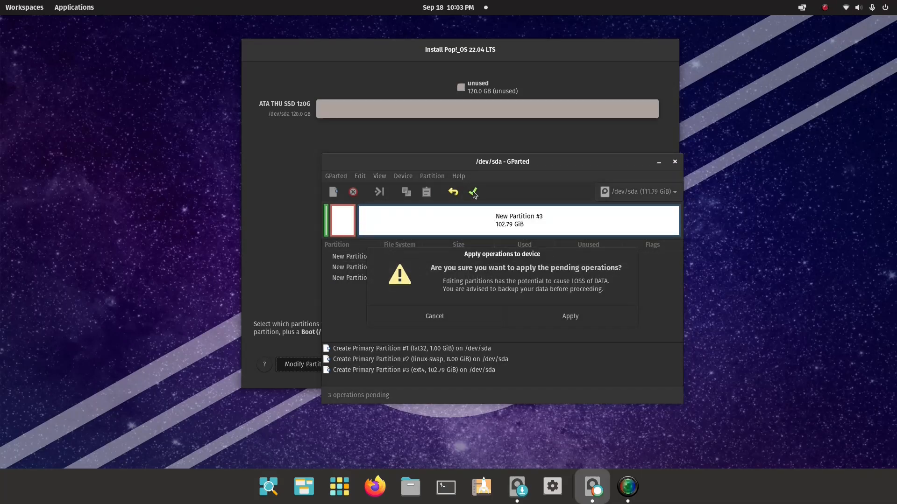
click(581, 321)
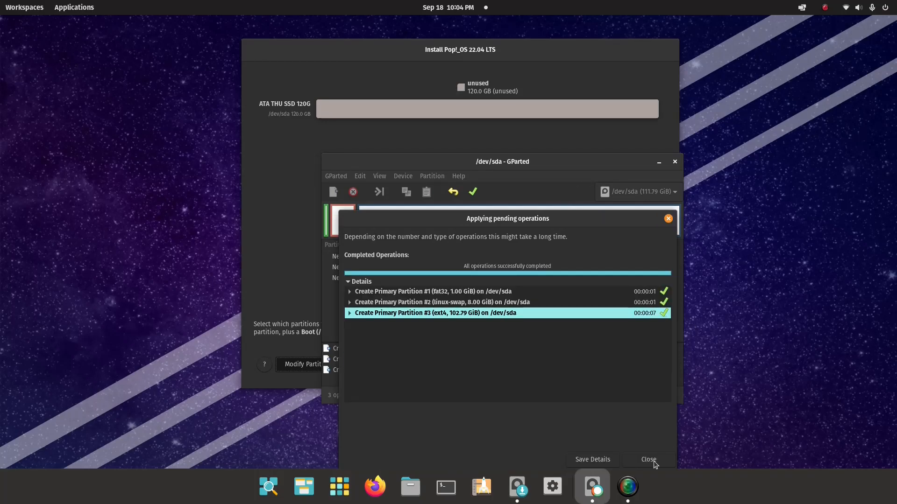
click(654, 461)
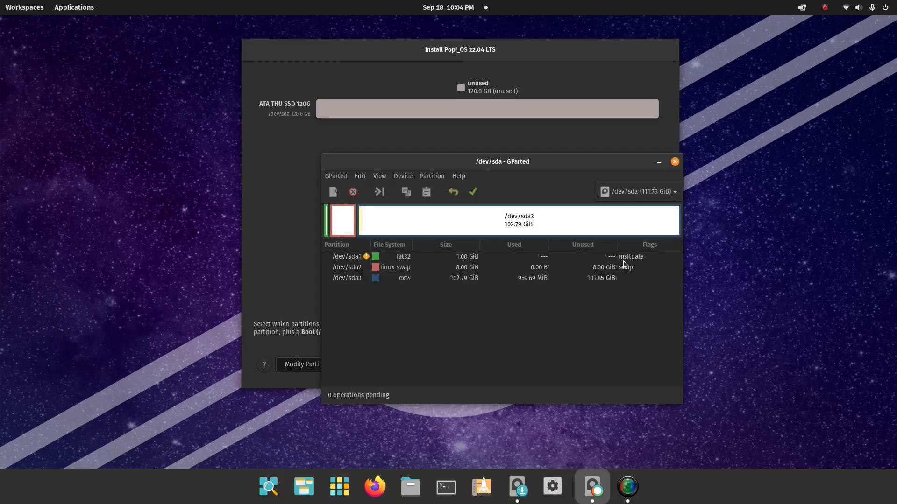
Add the esp flag to /dev/sda1 via Manage Flags.
click(466, 260)
right_click(466, 260)
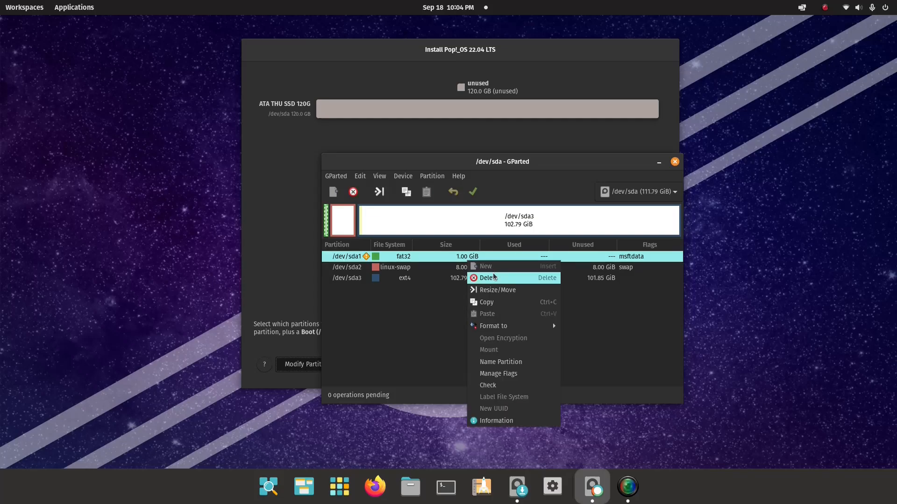
click(495, 374)
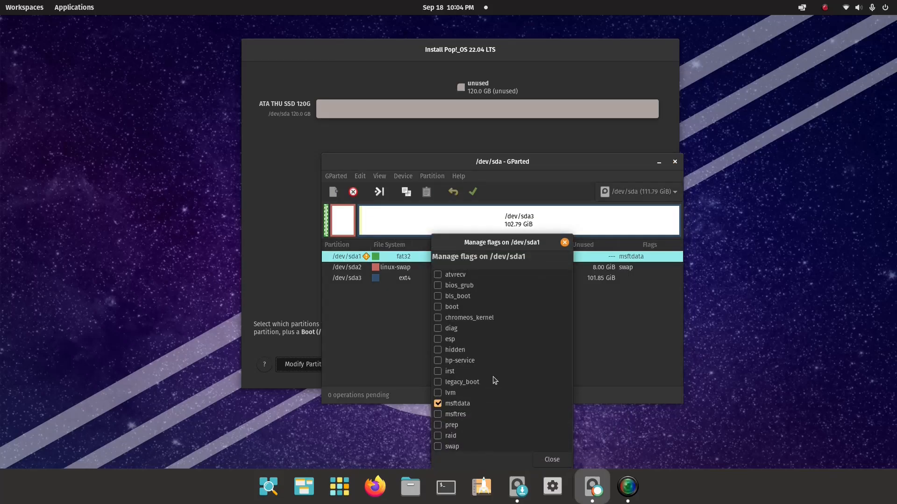
click(437, 339)
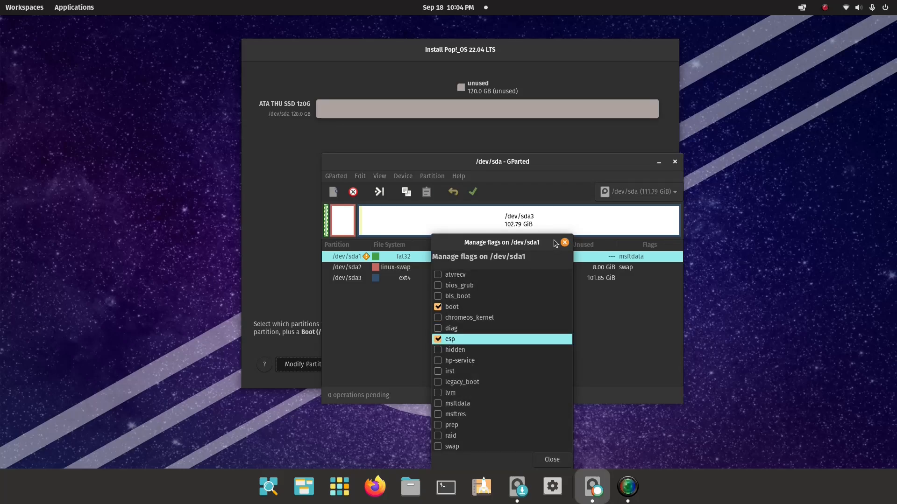
click(547, 459)
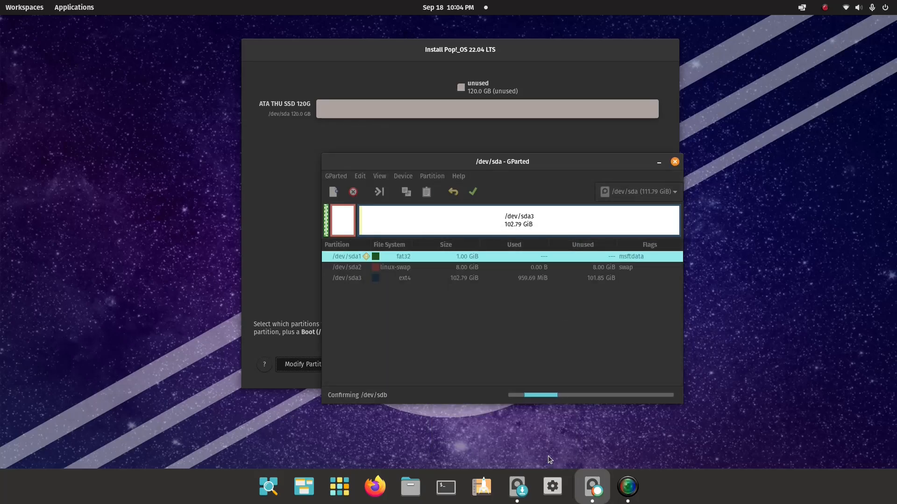
Review the /dev/sda3 flags without changes, then close GParted.
click(536, 270)
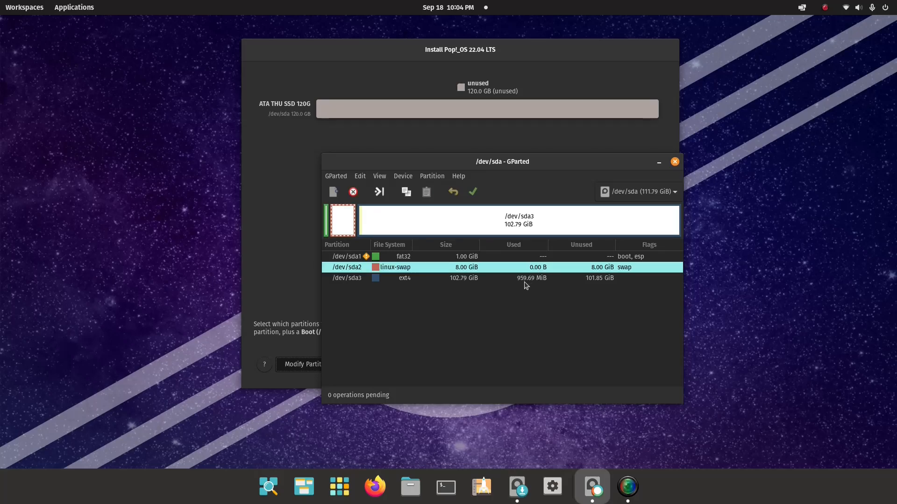
click(460, 278)
right_click(459, 277)
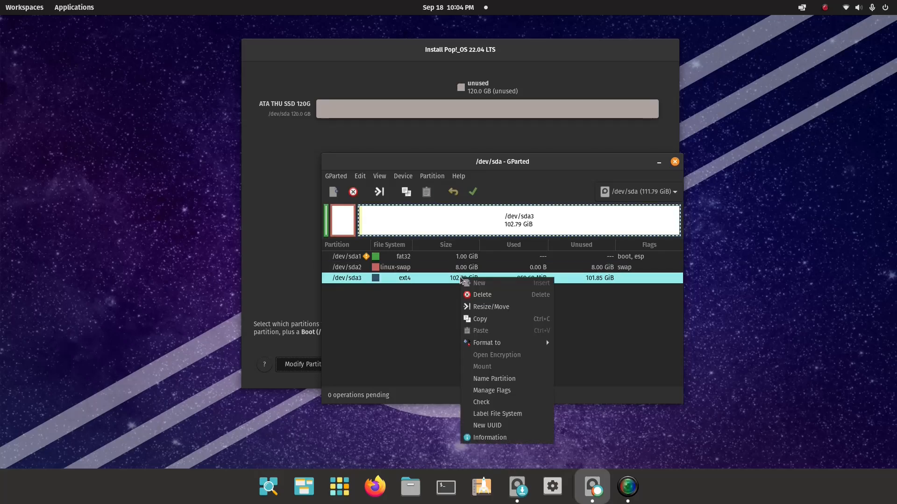
click(484, 394)
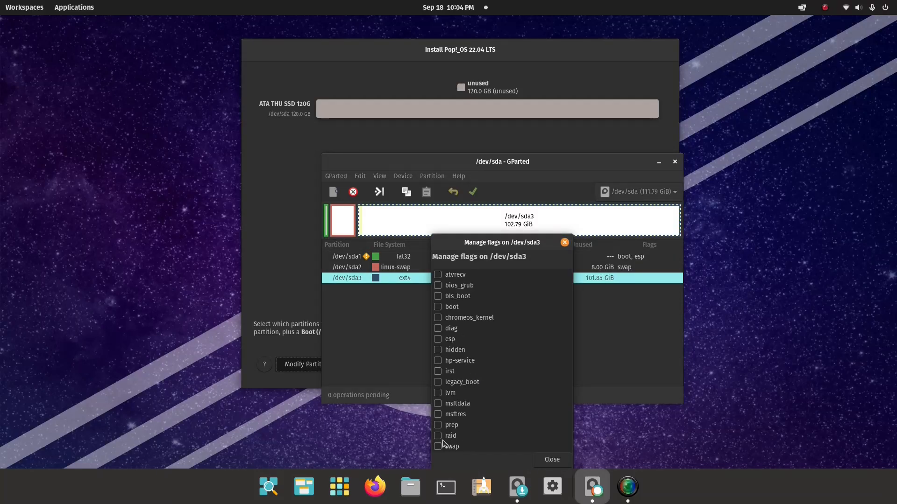
click(541, 461)
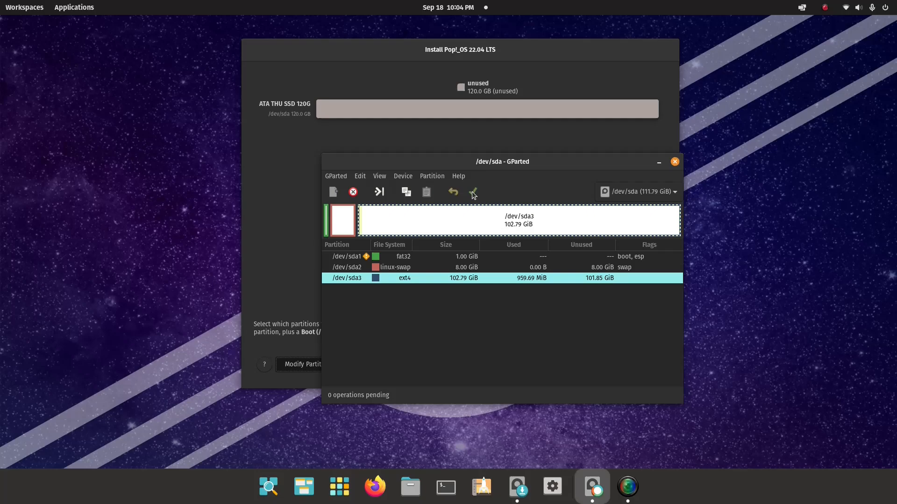
click(674, 162)
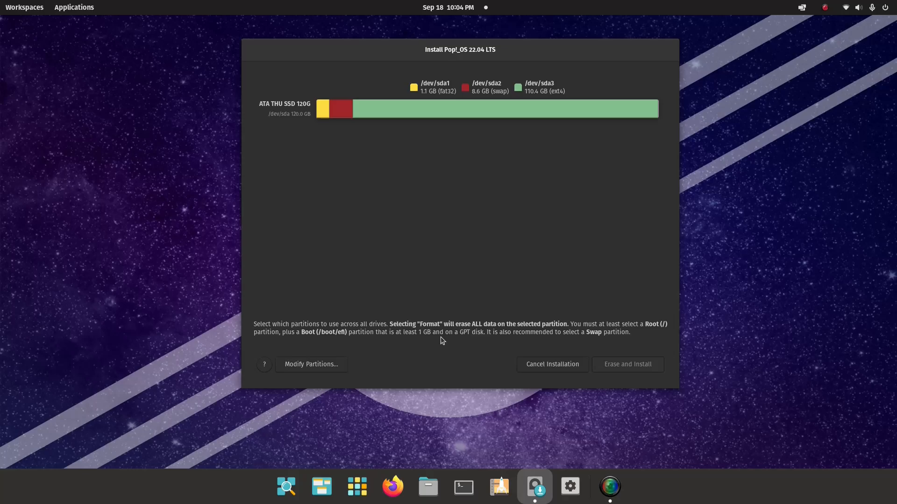
Assign sda3 as formatted Root (/) and sda2 as Swap.
click(460, 113)
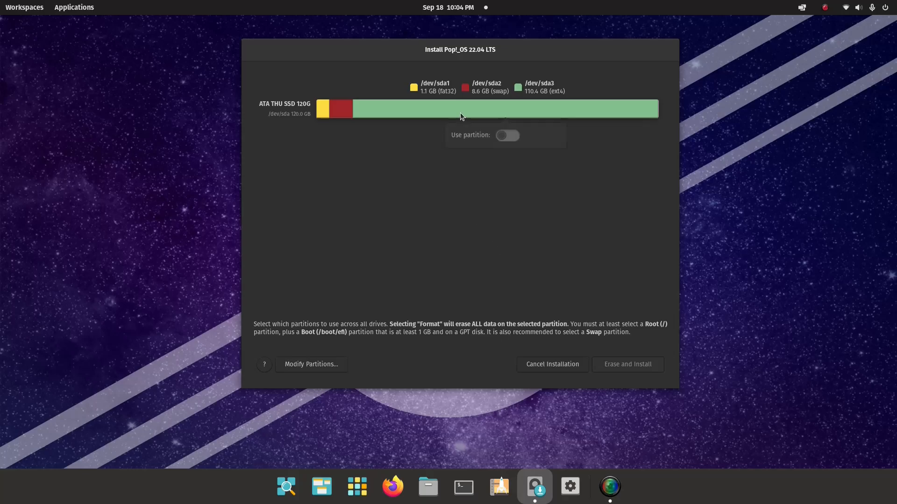
click(508, 136)
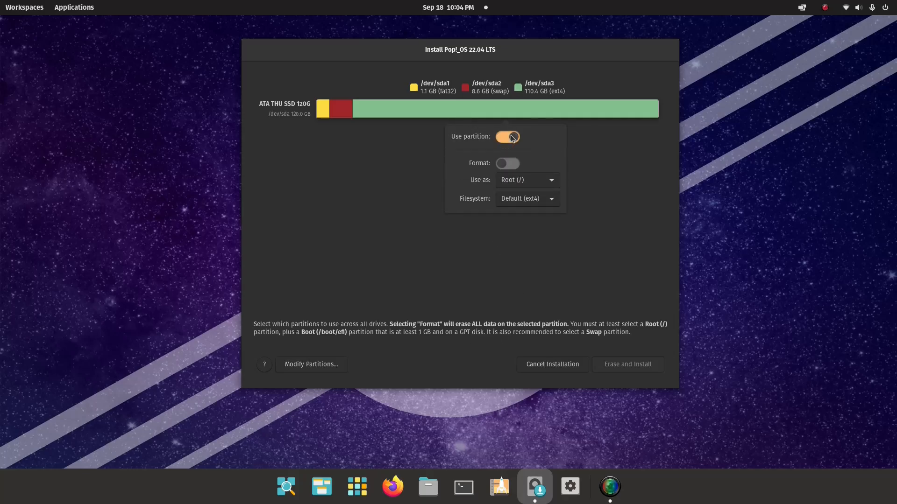
click(508, 164)
click(403, 211)
click(343, 117)
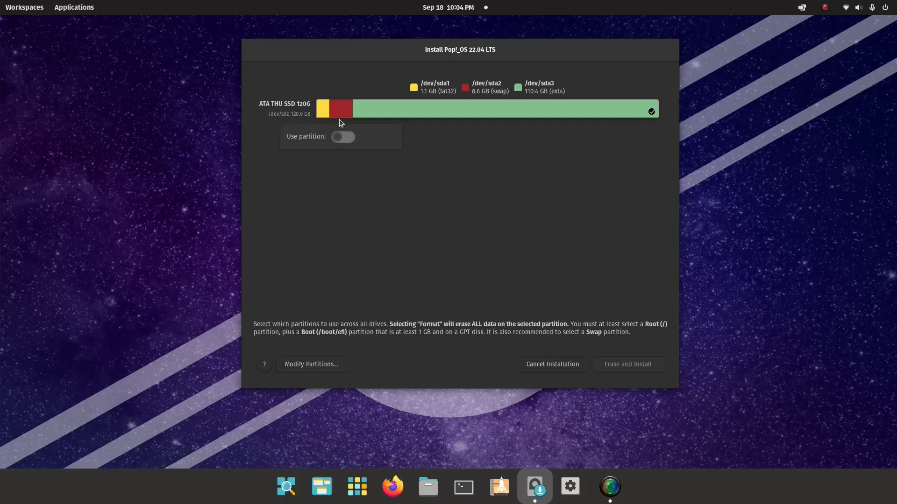
click(343, 138)
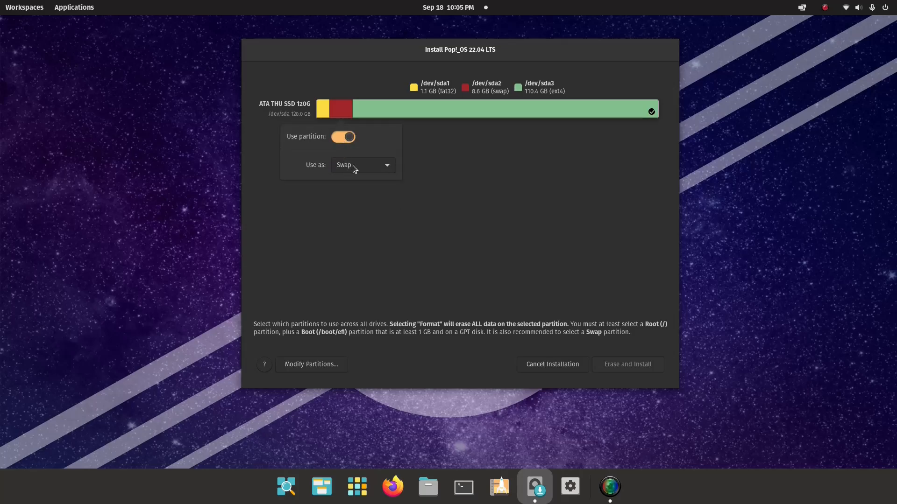
click(319, 203)
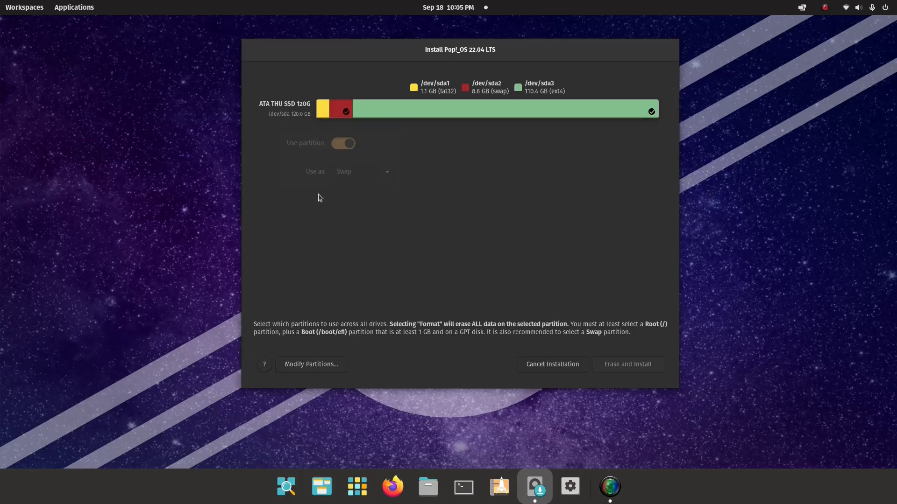
Assign sda1 as formatted /boot/efi, then start Erase and Install.
click(321, 111)
click(325, 137)
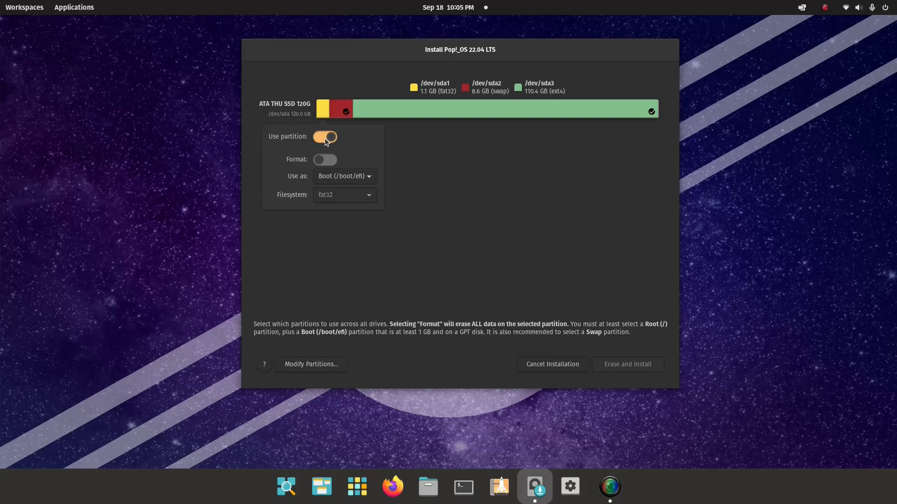
click(326, 164)
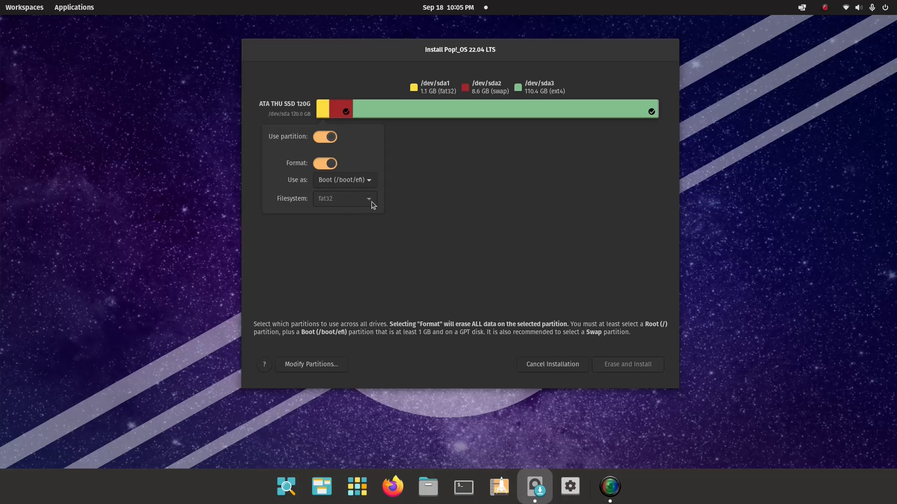
click(369, 241)
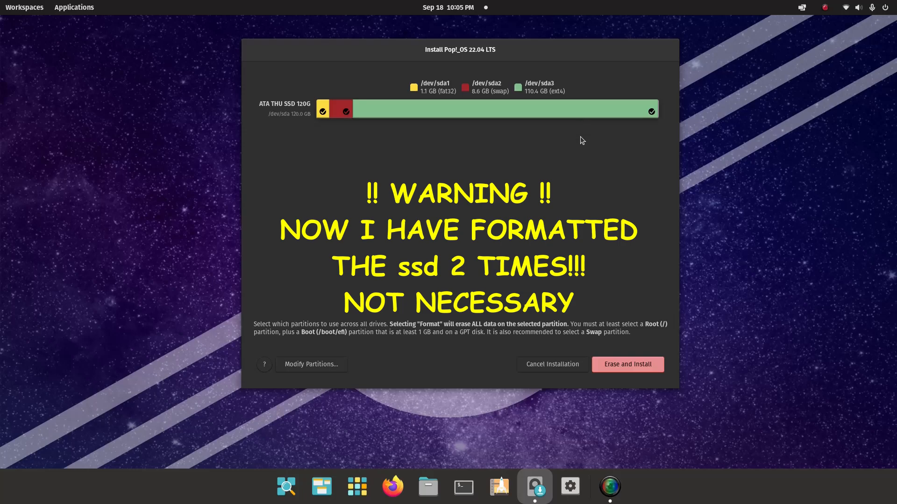
click(616, 364)
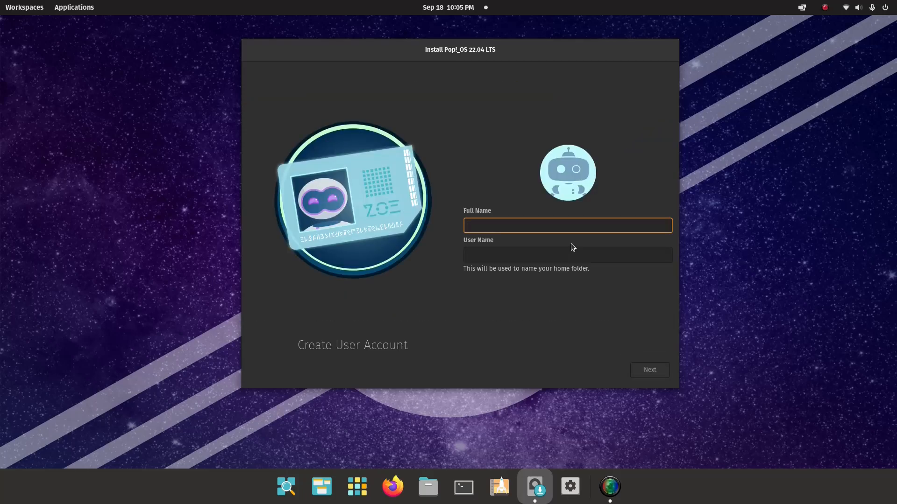
Enter the user's full name and a matching password, then begin installing.
text(dennis)
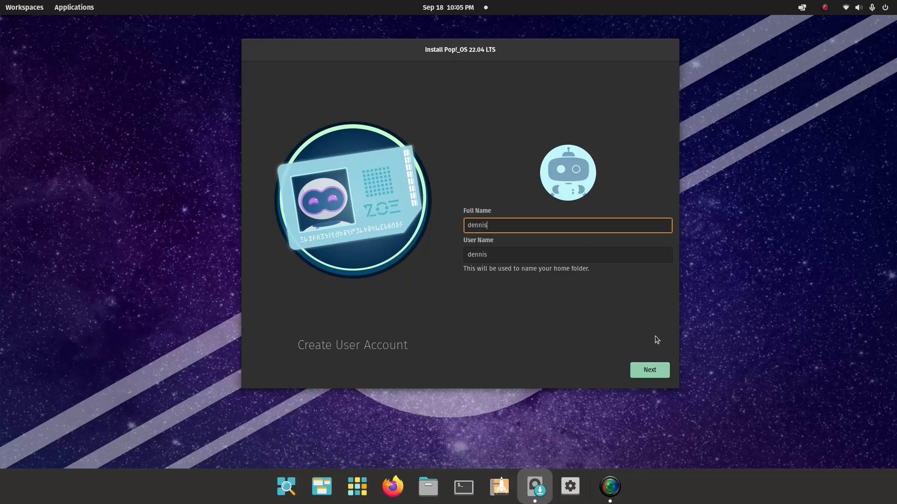
click(651, 373)
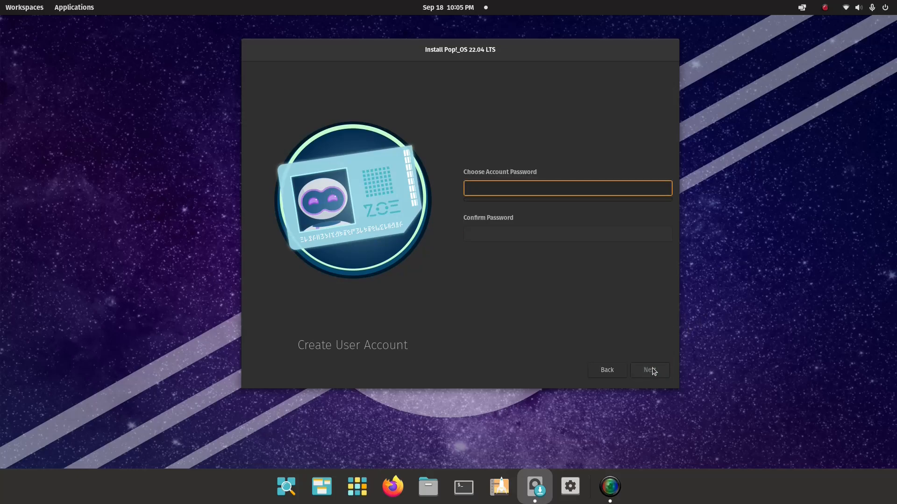
text(******)
key(Tab)
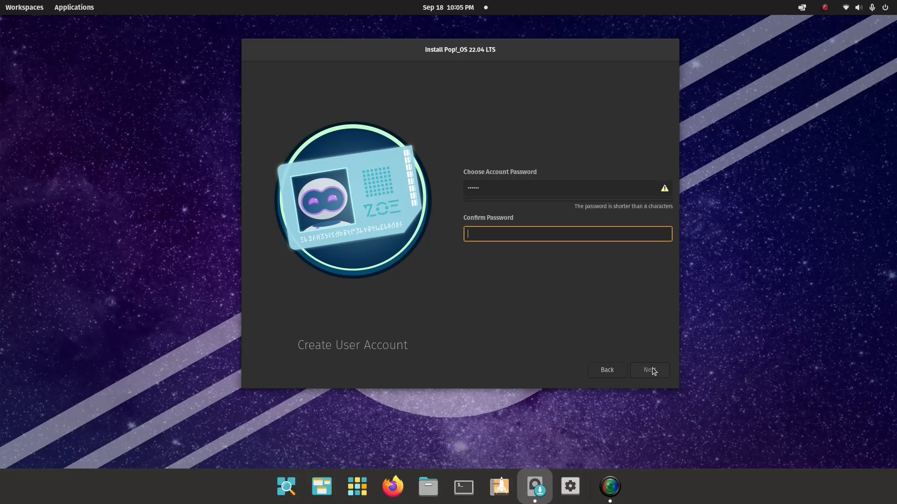
text(******)
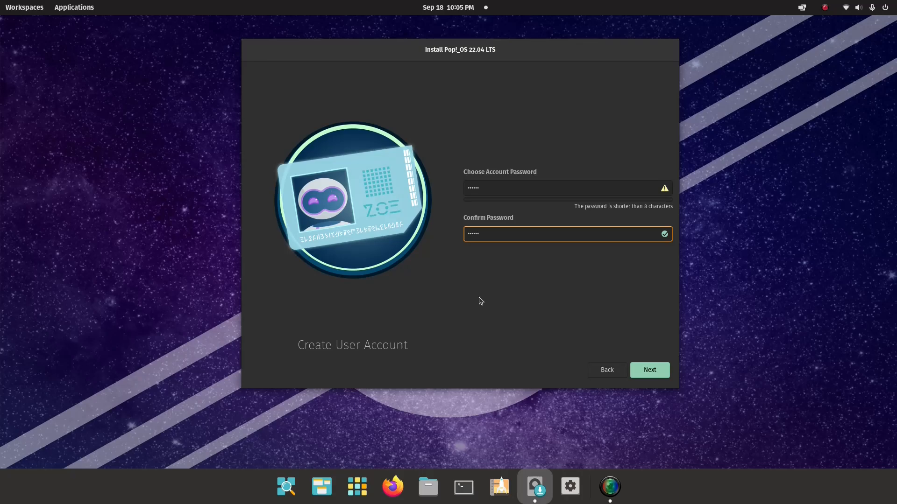
click(652, 371)
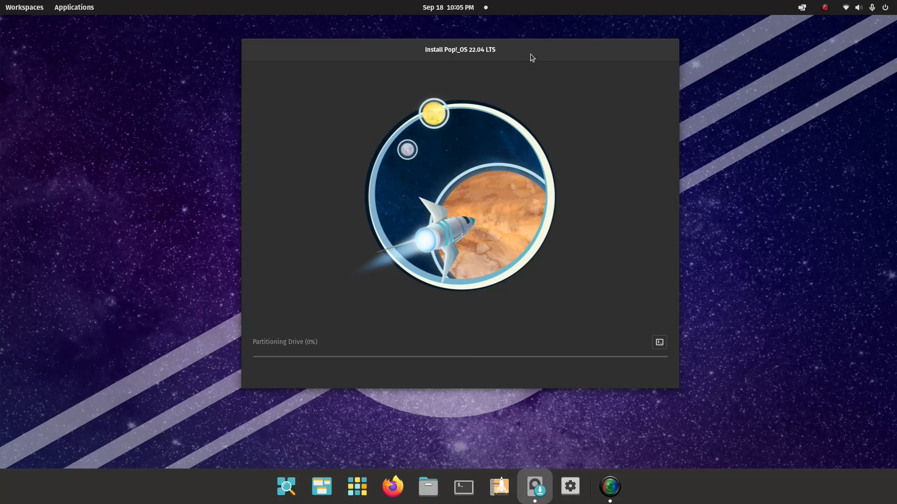
Run htop in a terminal to check load during installation, then quit and close it.
drag(530, 54, 535, 46)
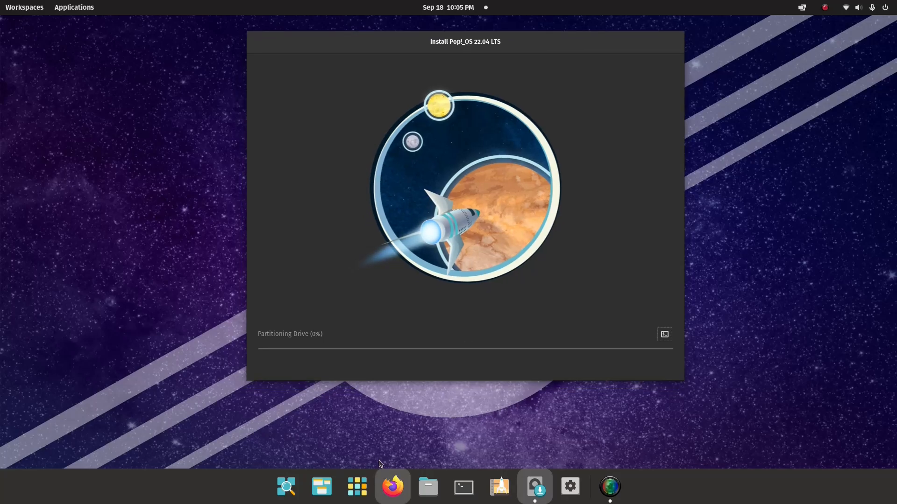
click(464, 497)
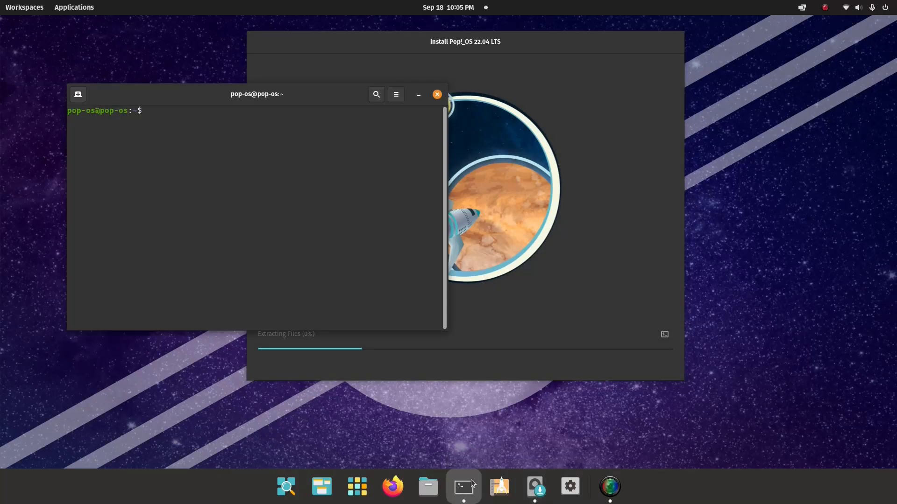
text(htop)
key(Return)
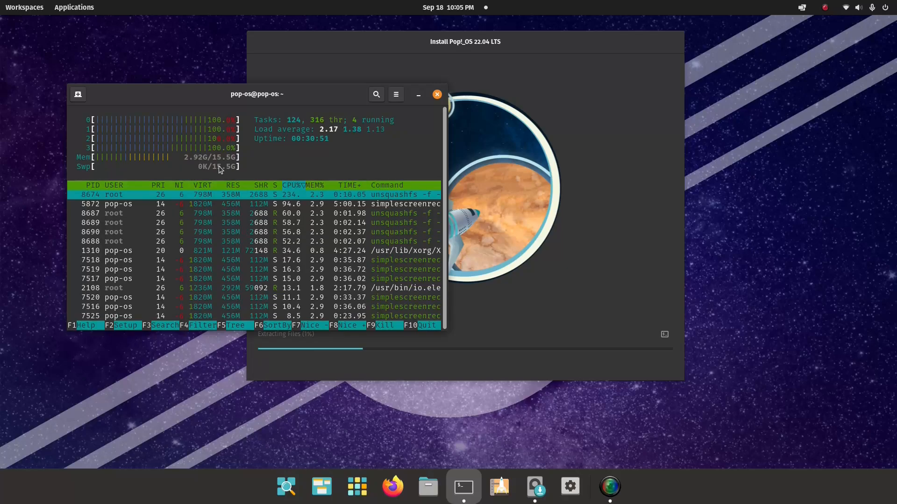
drag(290, 94, 240, 47)
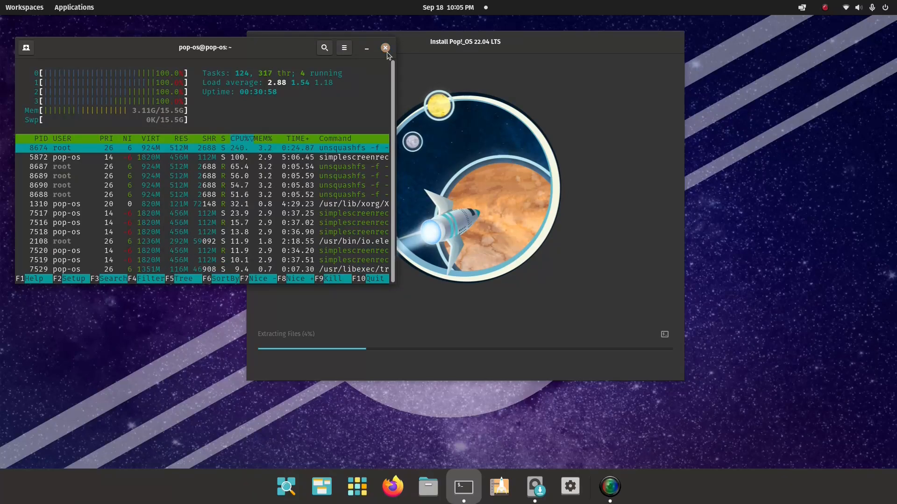
key(q)
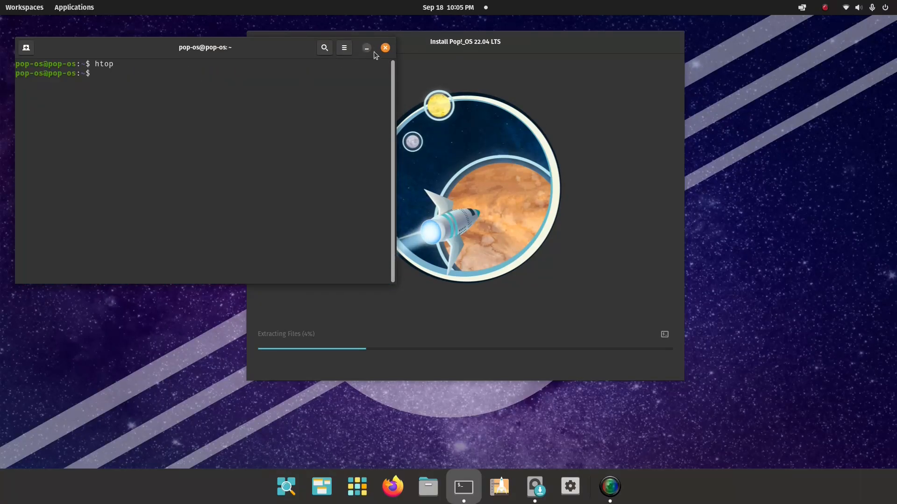
click(385, 47)
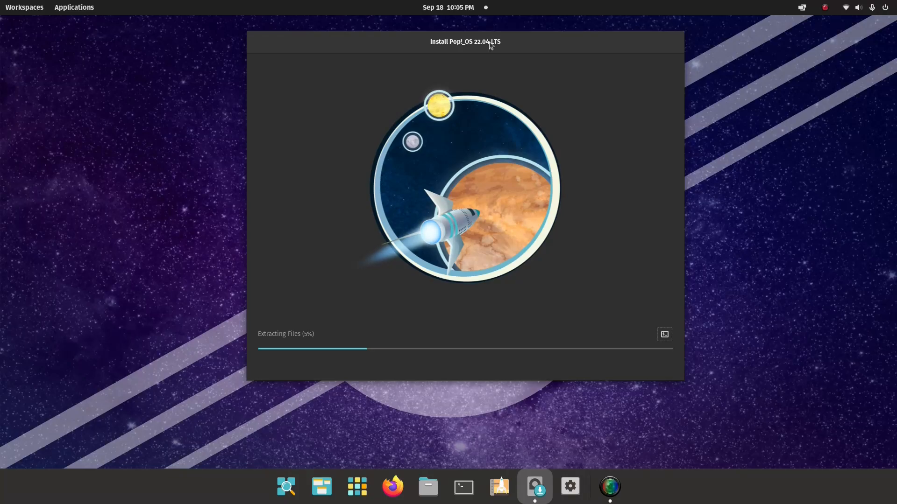
Pause the screen recording and show the installer's log output.
drag(490, 40, 559, 30)
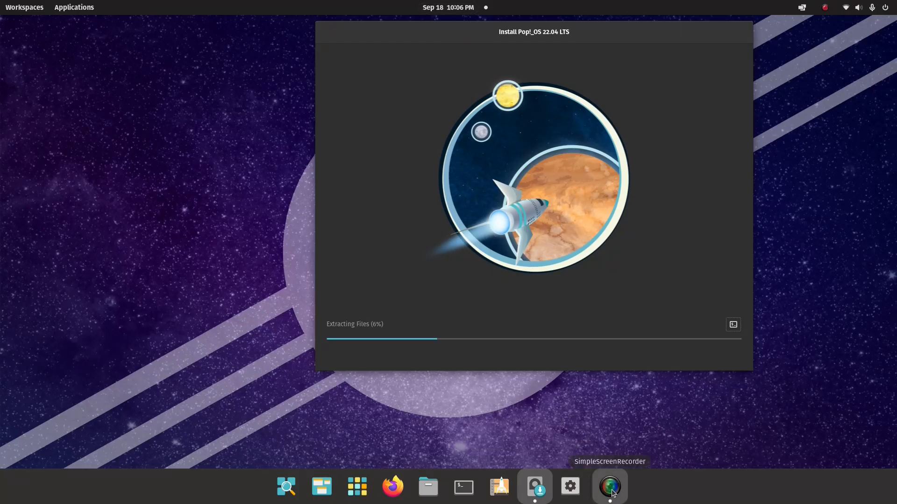
click(609, 474)
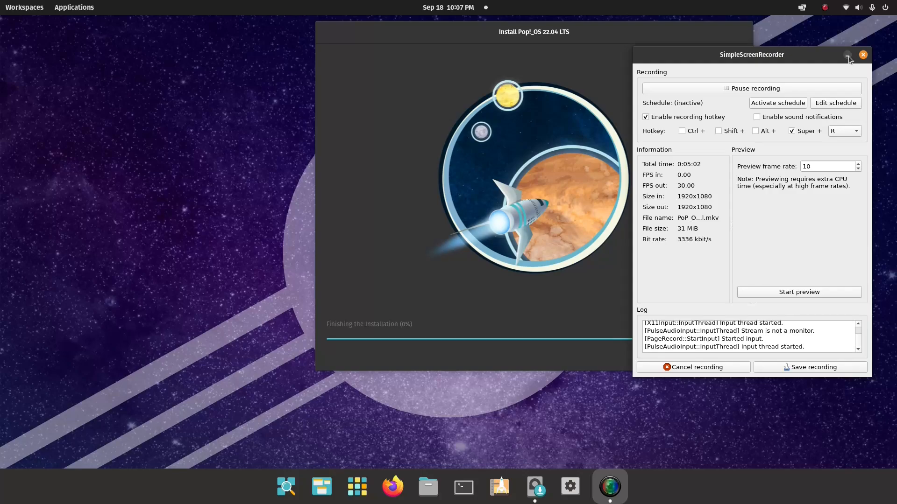
click(762, 92)
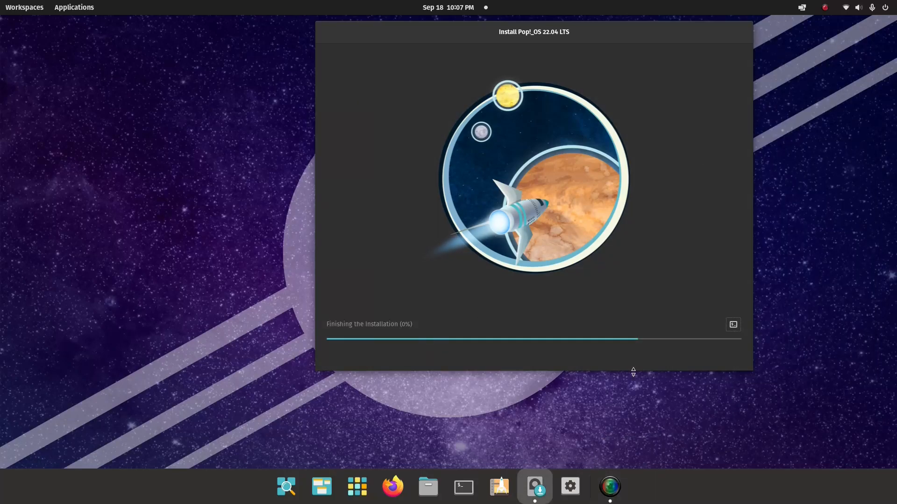
click(734, 327)
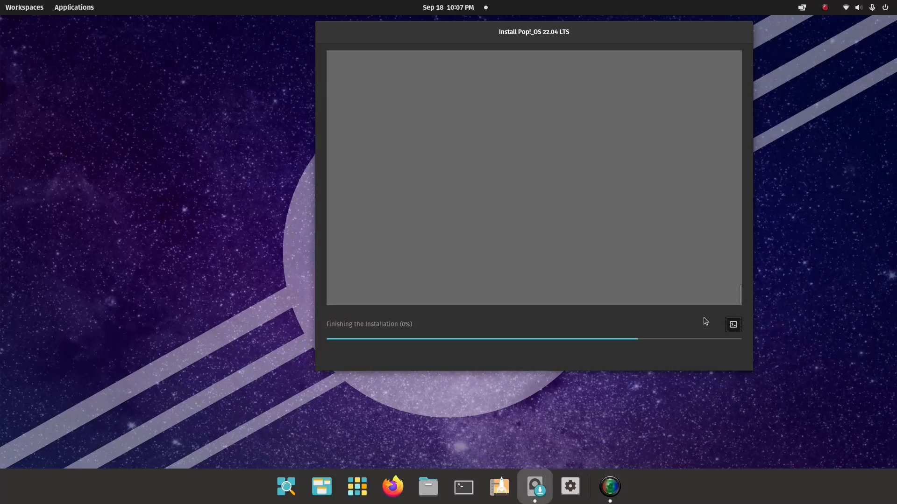
Scroll through the install log, then hide it to restore the illustration.
drag(351, 76, 507, 110)
click(466, 174)
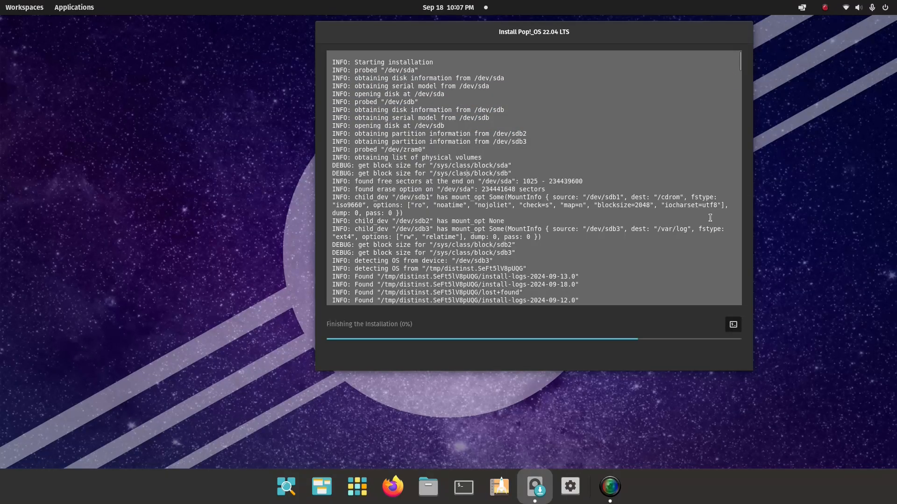
scroll(522, 268, down, 5)
scroll(476, 281, down, 10)
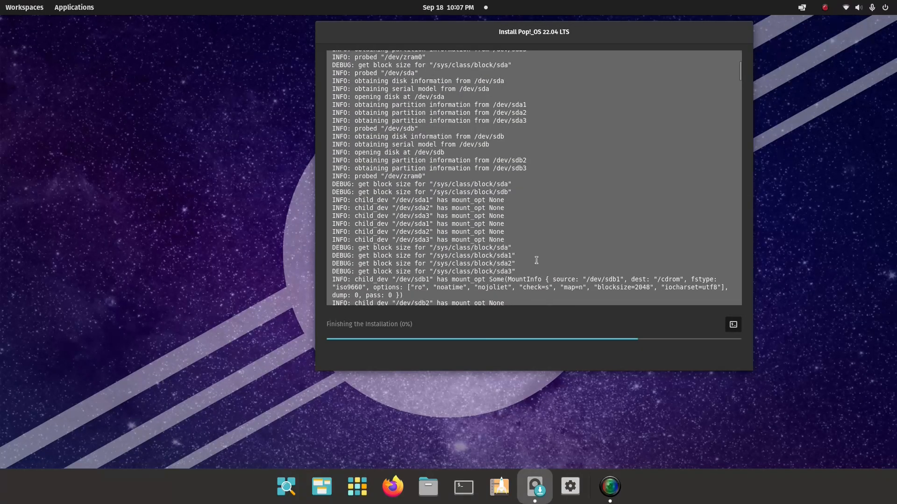
drag(739, 80, 743, 189)
drag(741, 289, 741, 310)
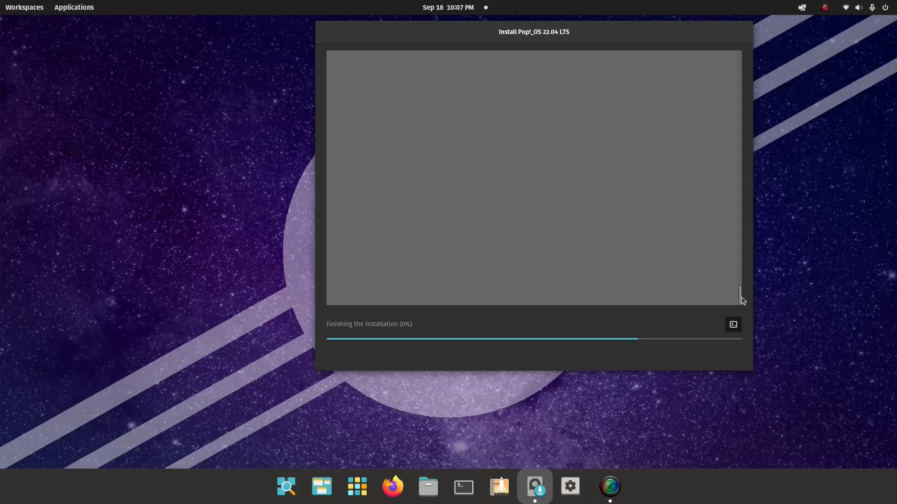
drag(739, 295, 739, 270)
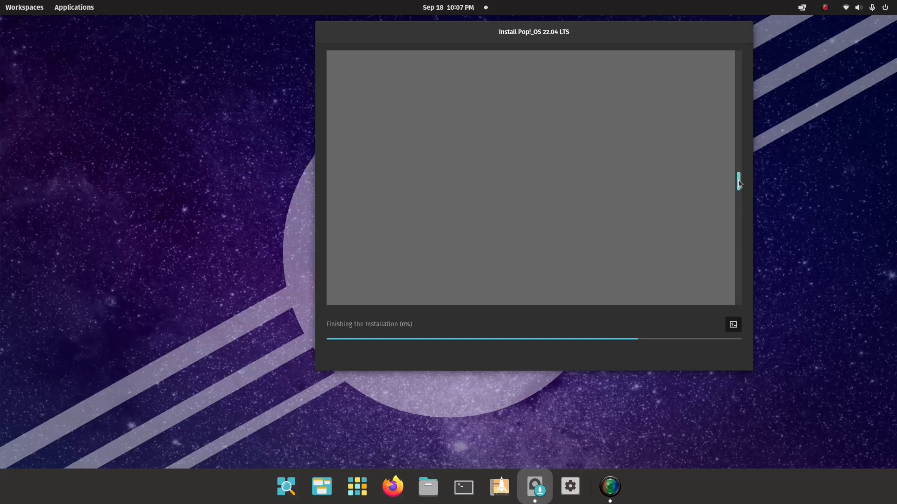
drag(739, 182, 734, 149)
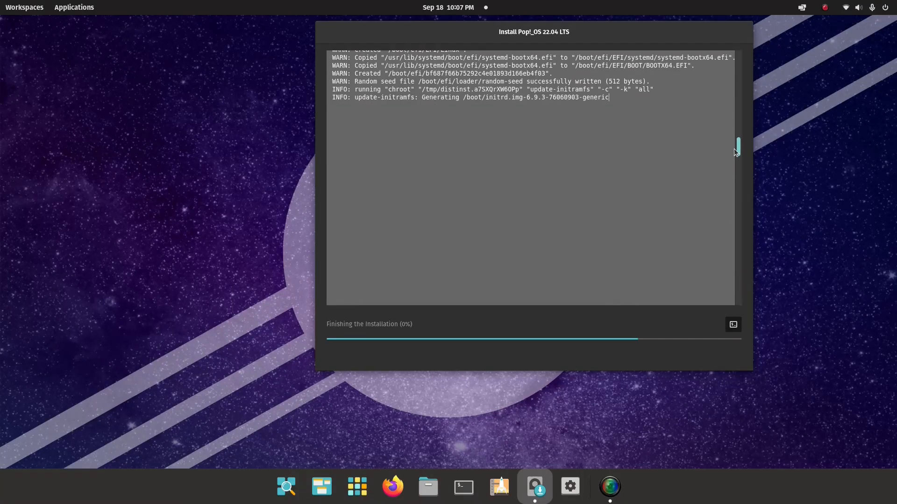
drag(335, 98, 627, 177)
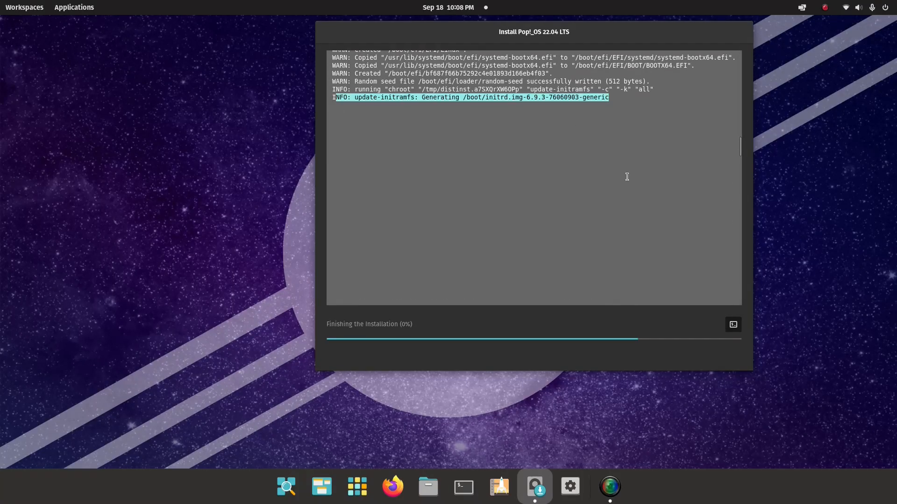
click(608, 99)
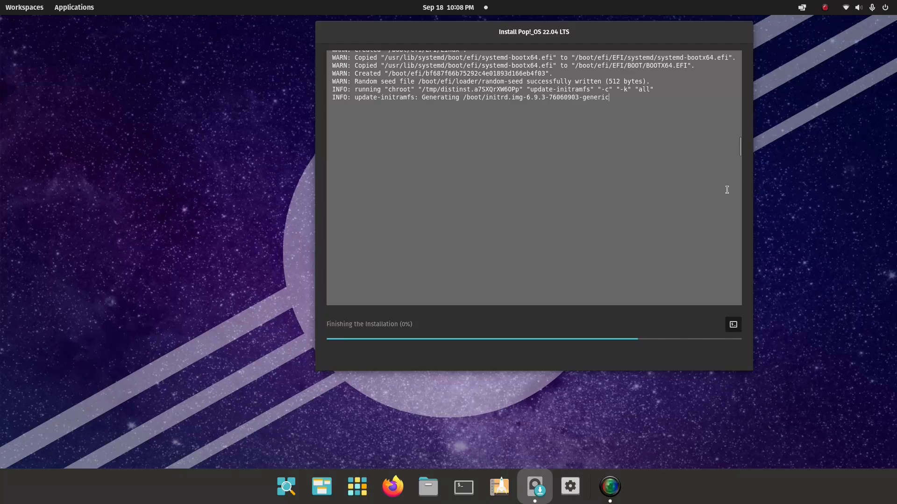
scroll(696, 197, up, 4)
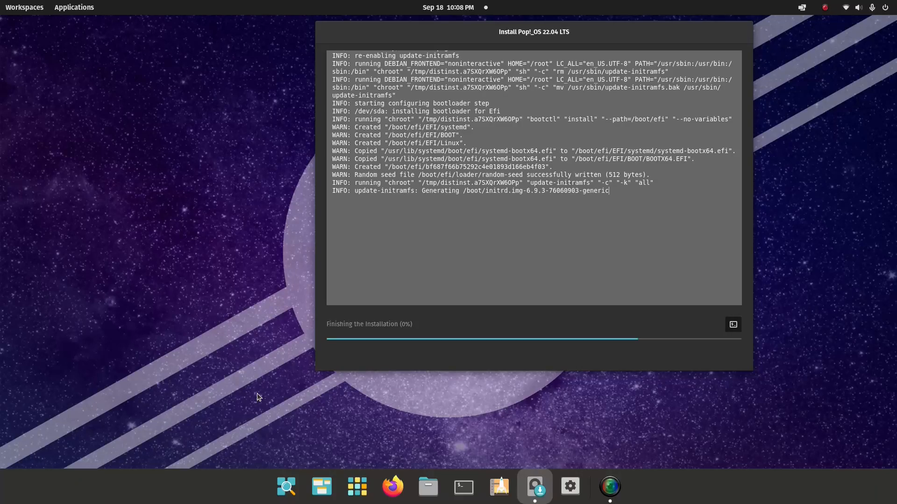
click(734, 325)
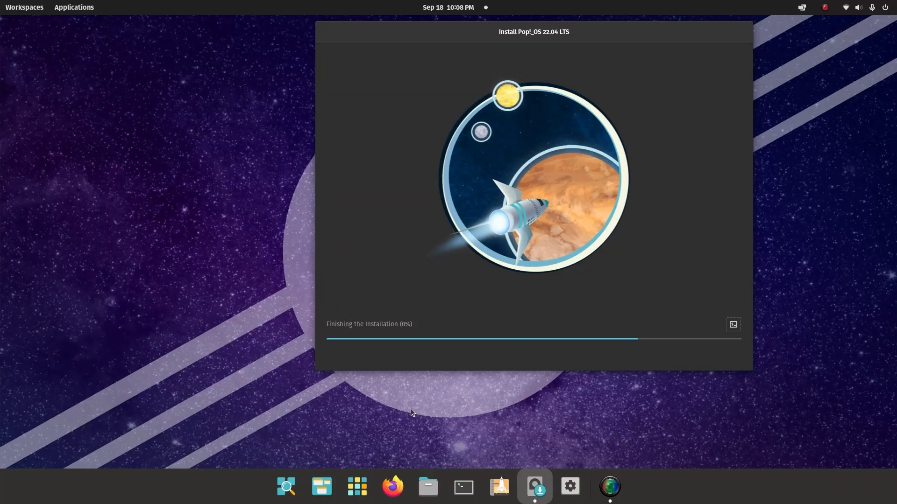
Check the second workspace, return to the installer, and minimize the screen recorder.
click(28, 10)
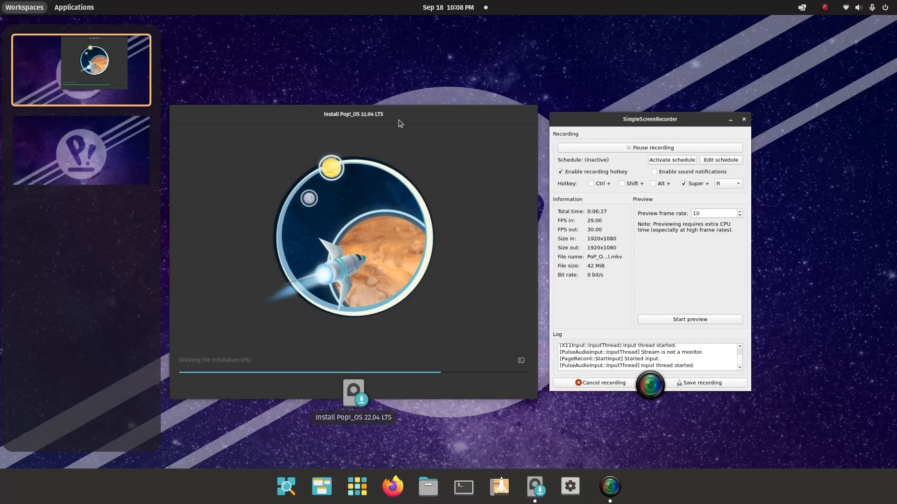
click(54, 161)
click(95, 81)
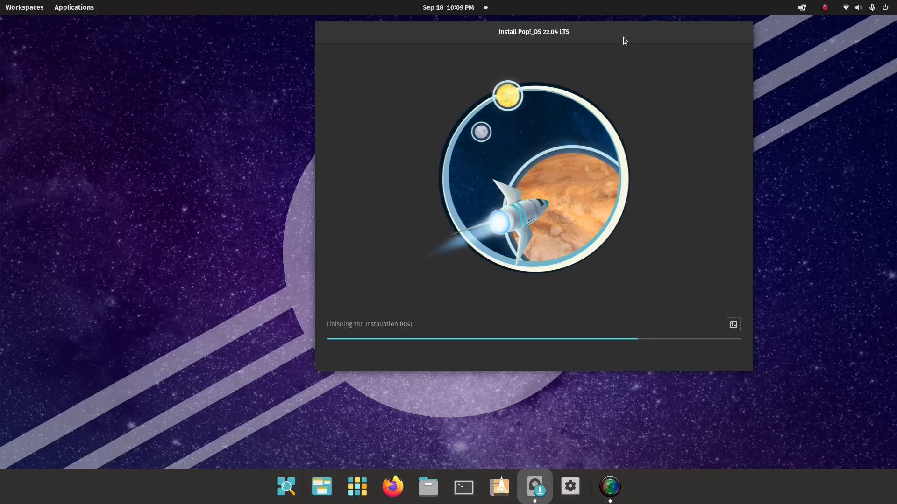
drag(622, 37, 447, 65)
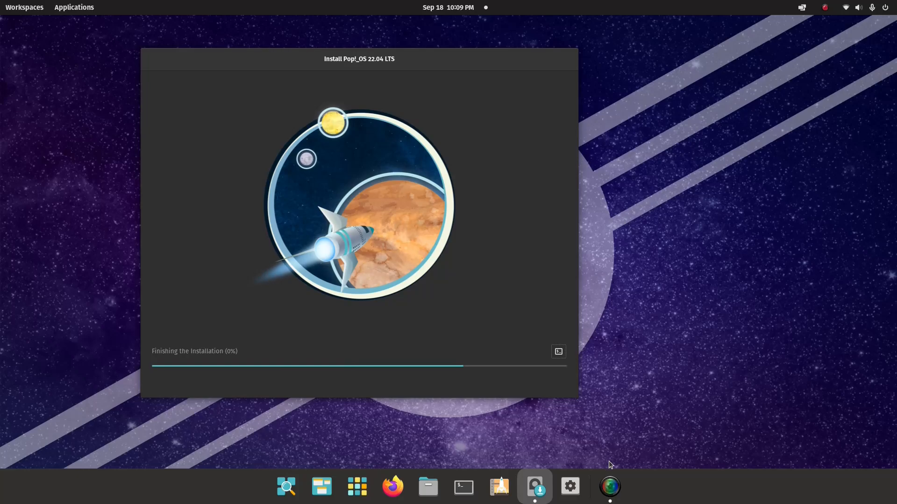
click(610, 486)
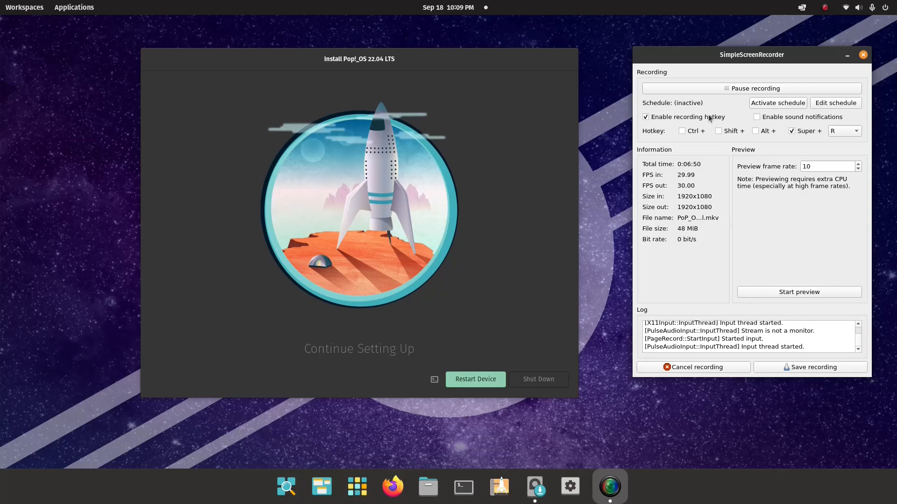
click(847, 55)
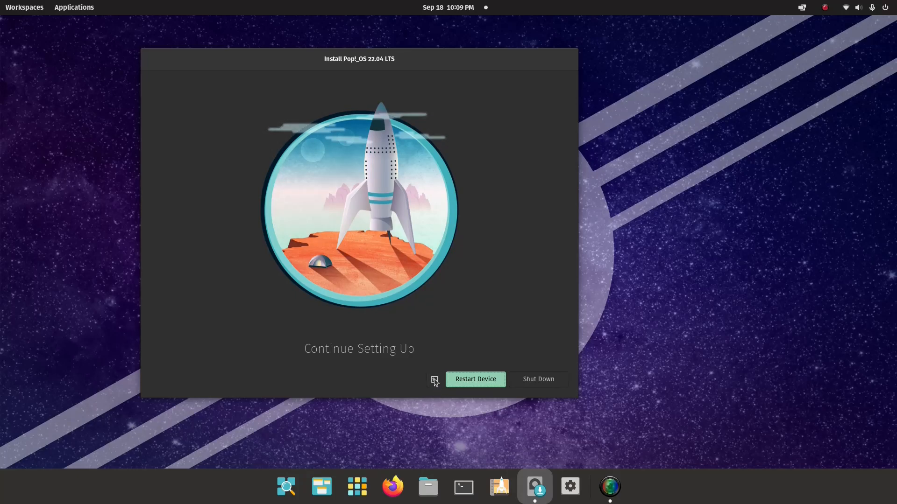
drag(475, 60, 514, 30)
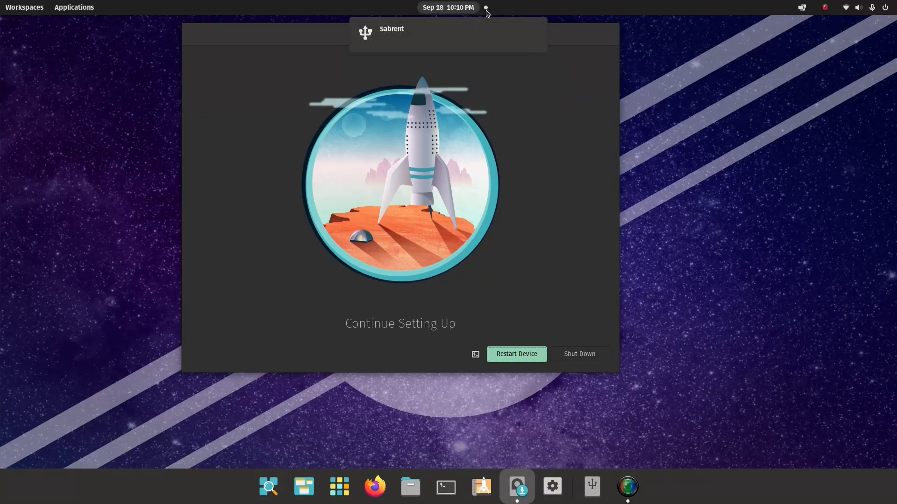
Open the Sabrent drive in Files and create a new folder named 'PopOS Install' on it.
click(400, 65)
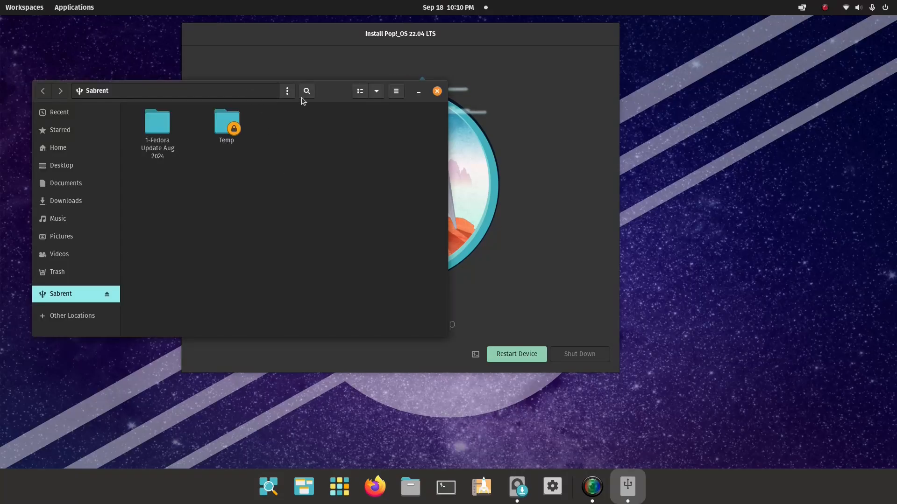
drag(332, 94, 577, 155)
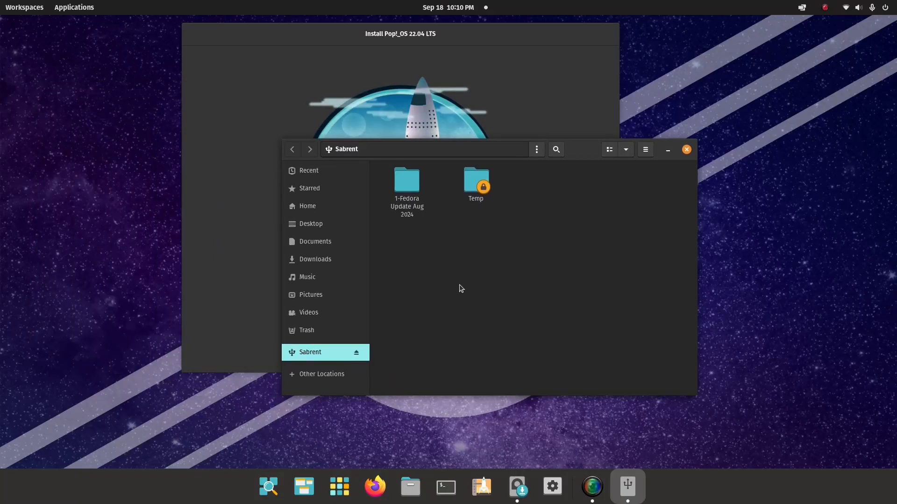
right_click(474, 286)
click(481, 291)
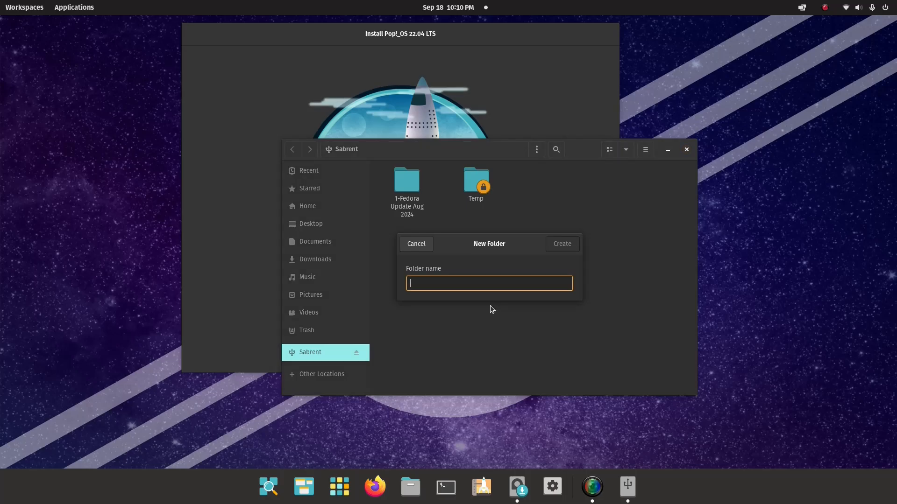
text(Pop)
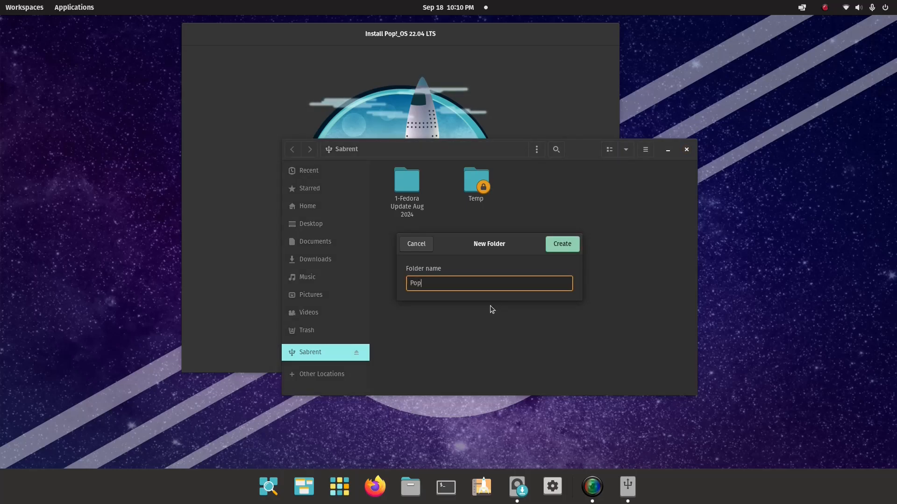
text(OS)
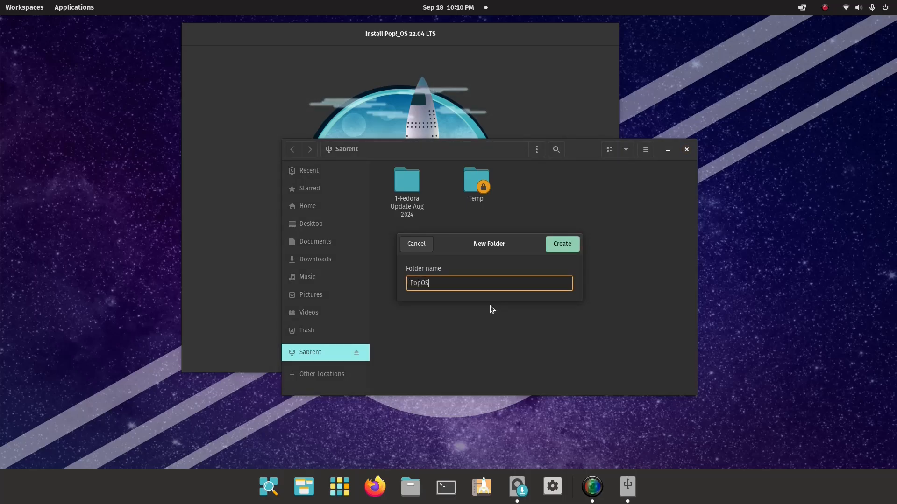
text( Install)
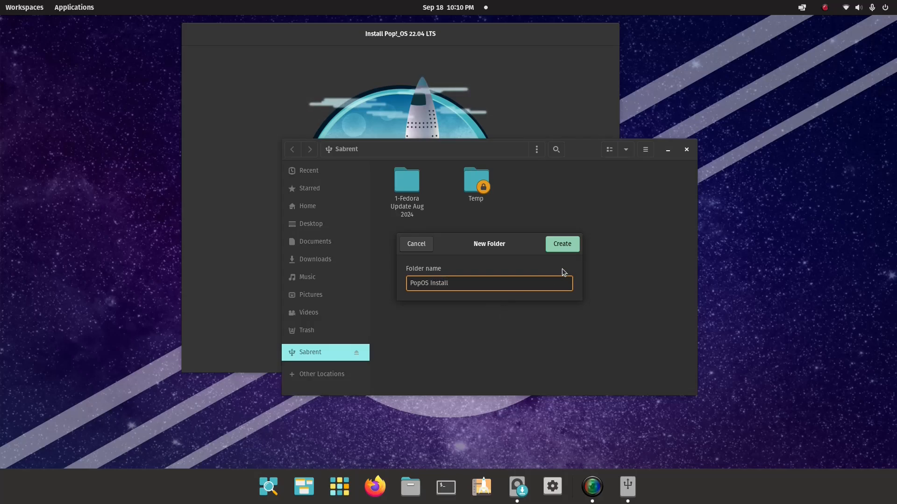
click(562, 244)
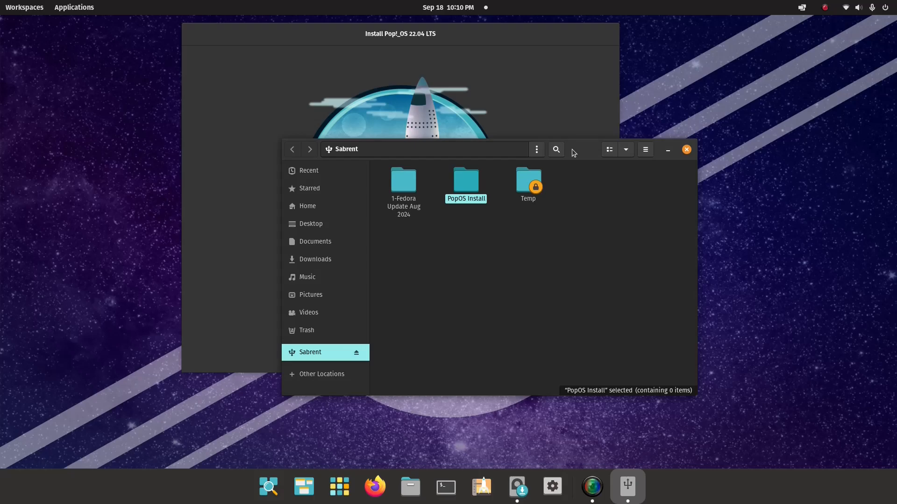
drag(571, 149, 348, 209)
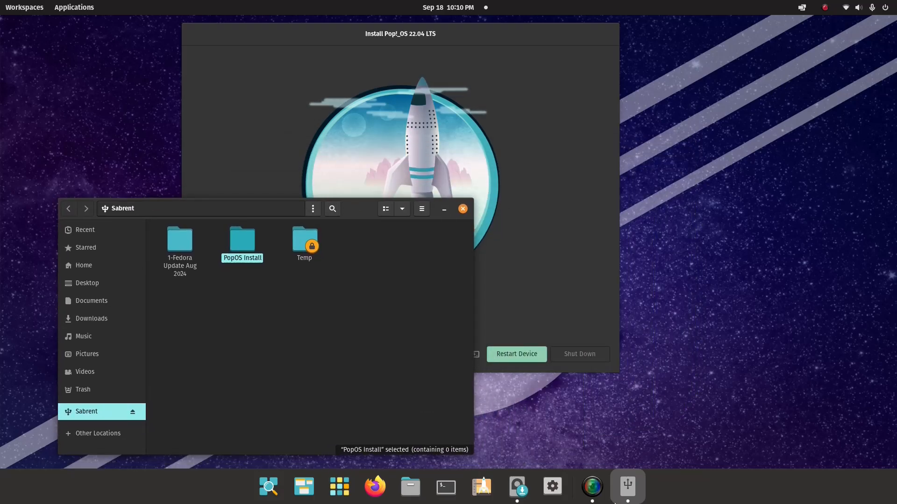
click(592, 486)
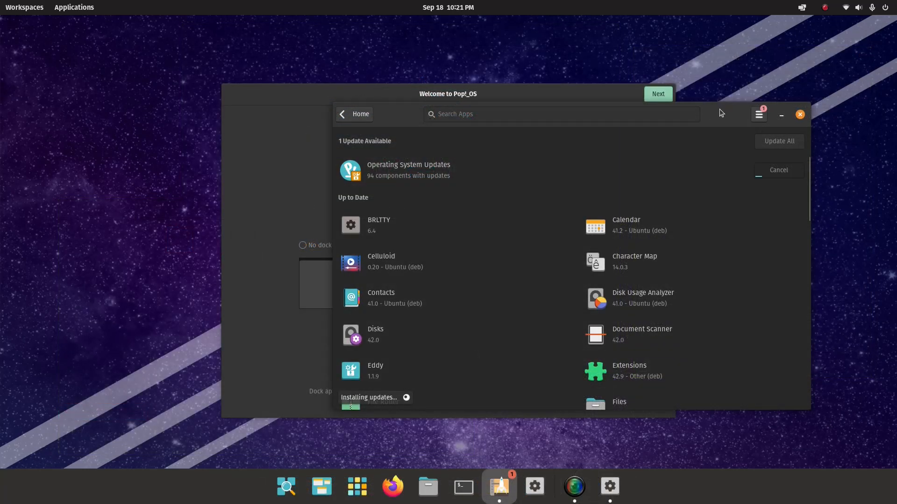
Minimize Pop!_Shop and choose the 'Dock doesn't extend to edges' layout in the welcome setup.
drag(717, 111, 605, 105)
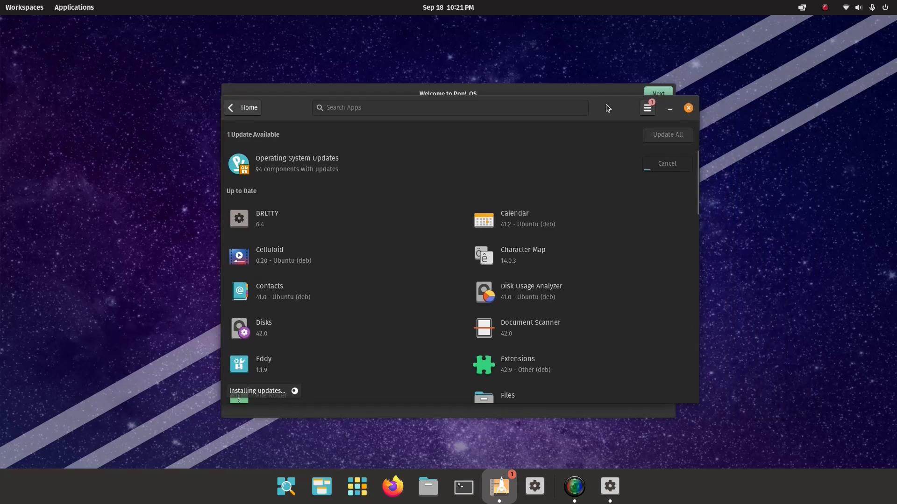
click(669, 109)
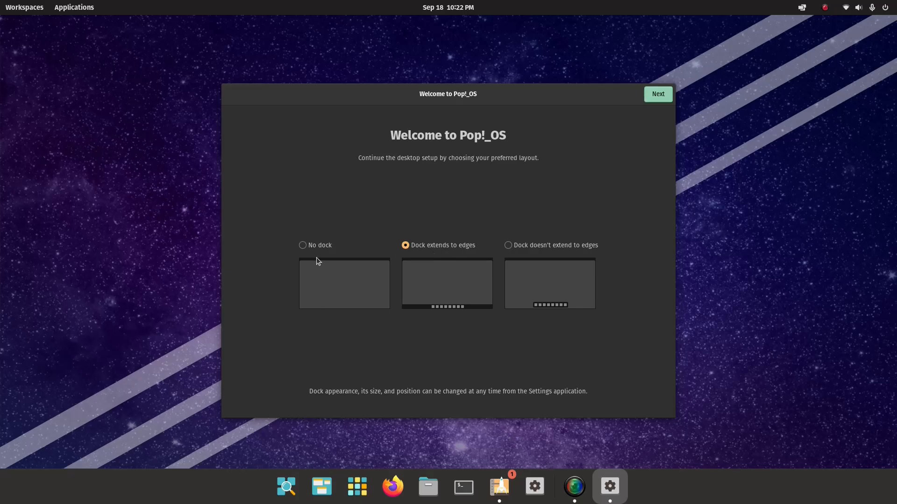
click(303, 246)
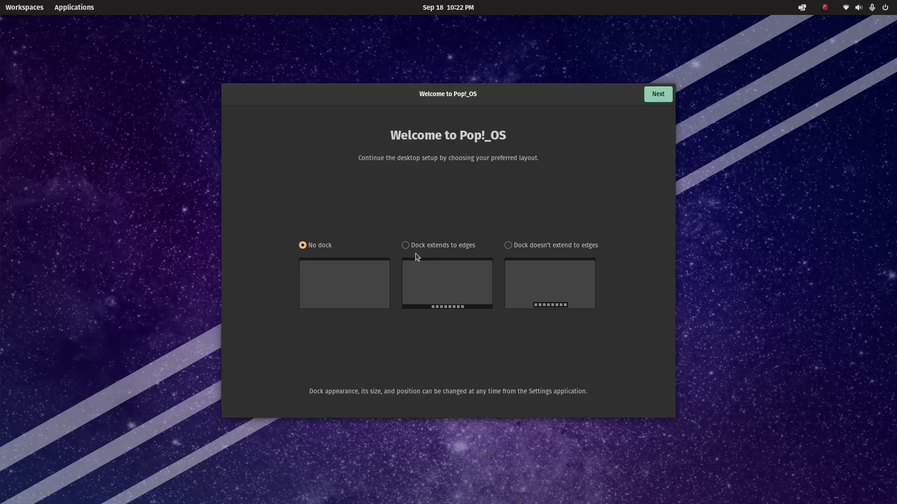
click(405, 246)
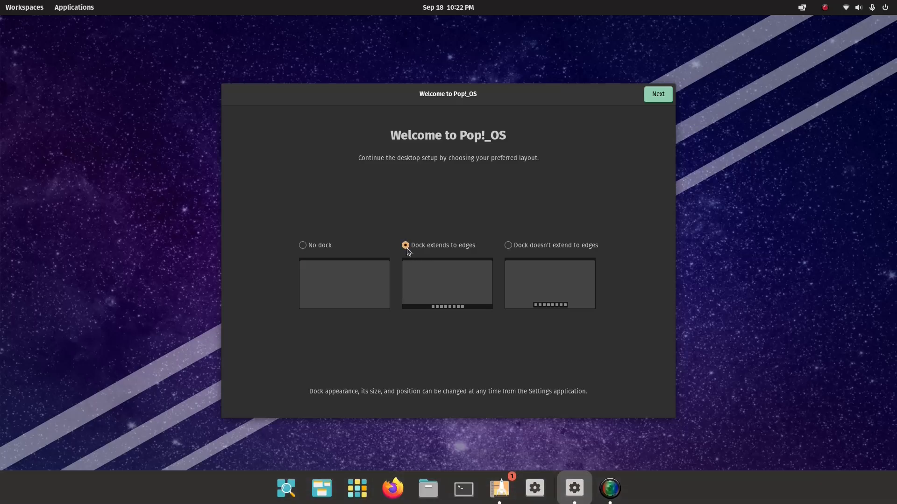
click(513, 249)
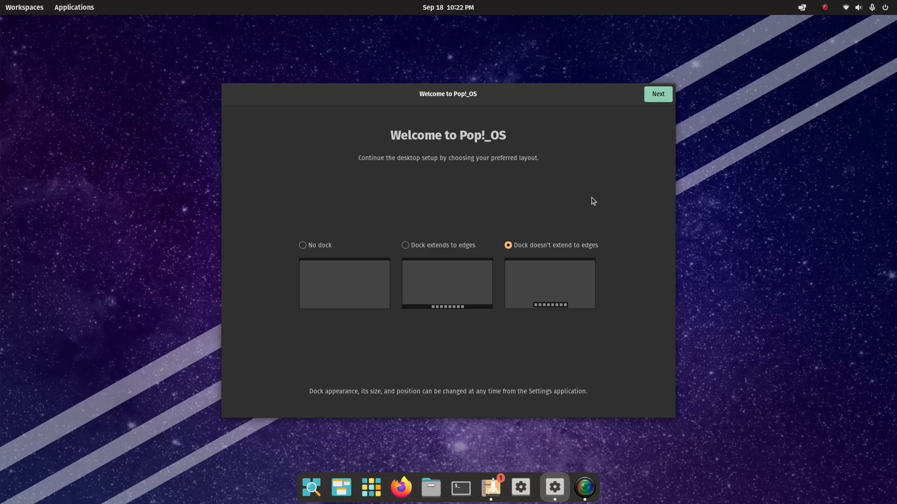
Advance past the Top Bar and Launcher pages to Gestures, trying the Super-key launcher.
click(656, 96)
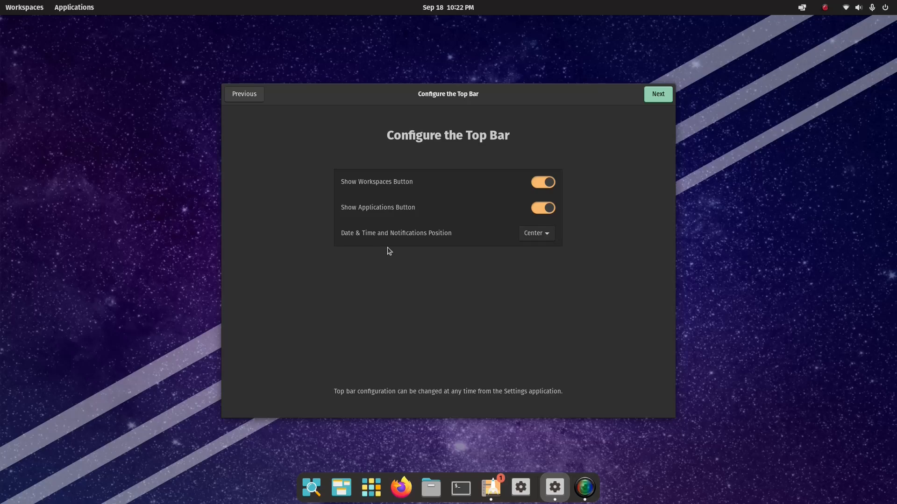
click(658, 94)
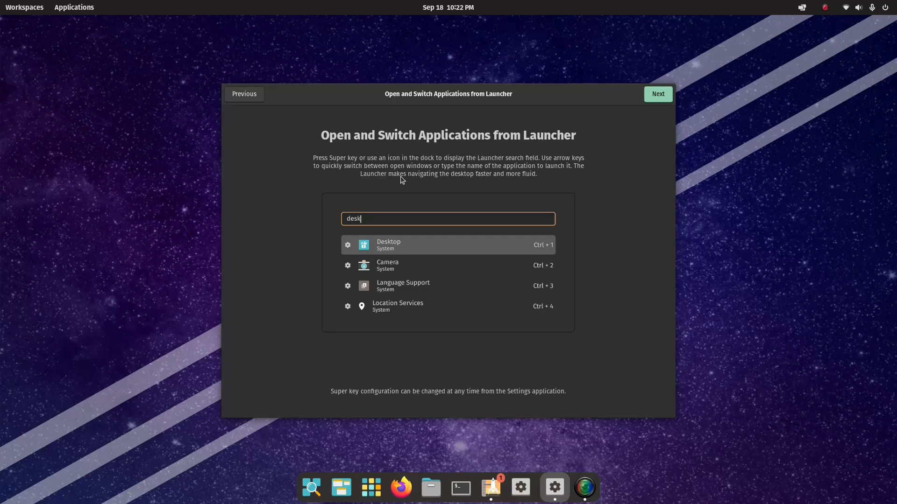
key(super)
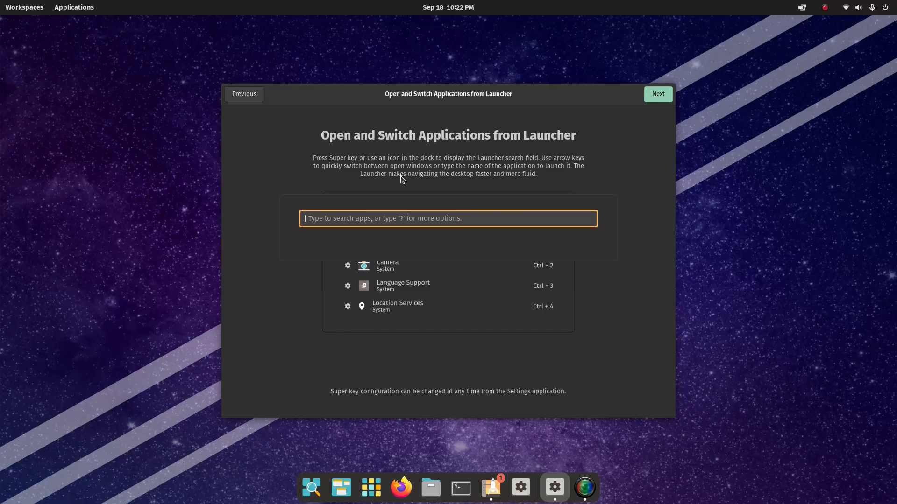
key(Escape)
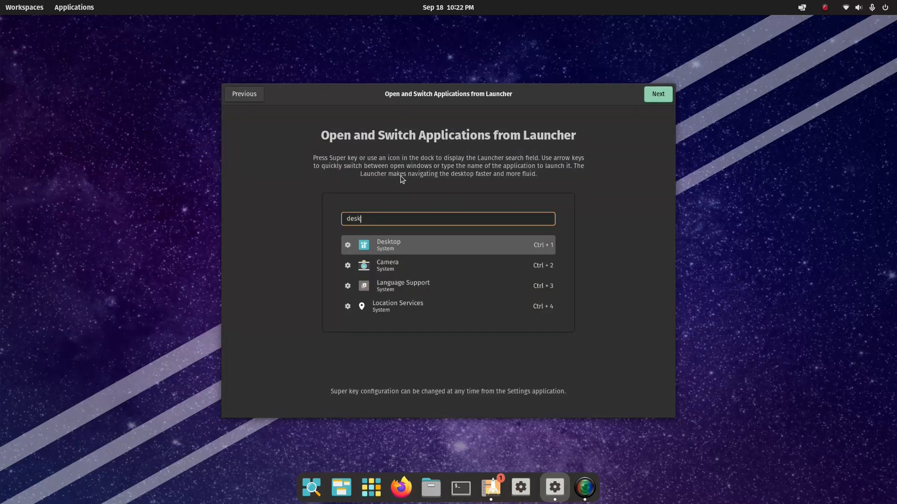
click(652, 98)
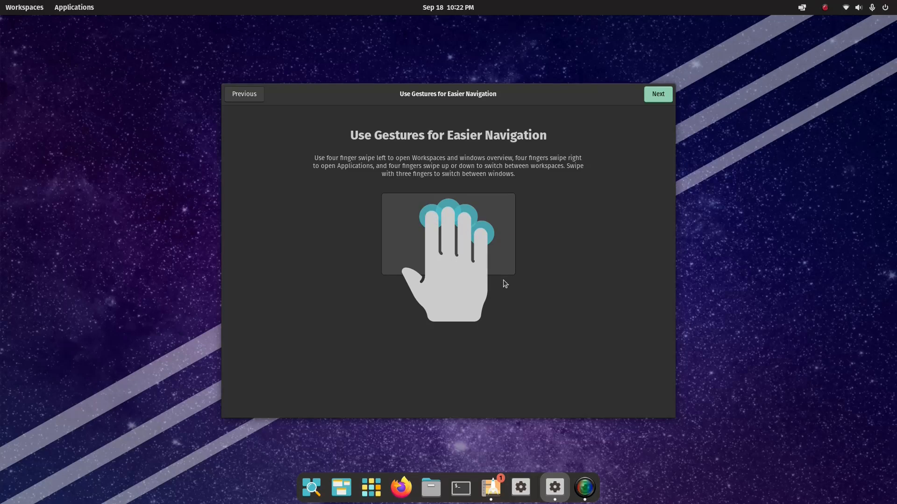
Continue through Gestures, Appearance (dark kept), Network and Privacy pages to Time Zone.
click(658, 96)
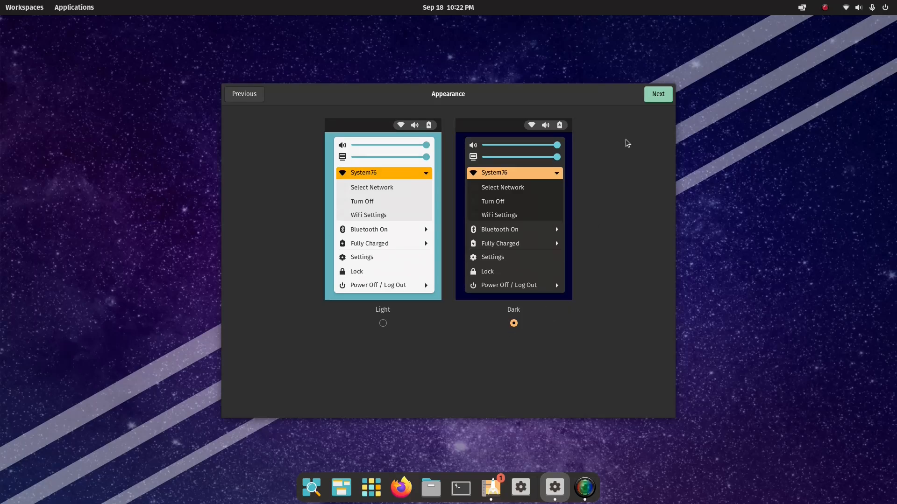
click(662, 97)
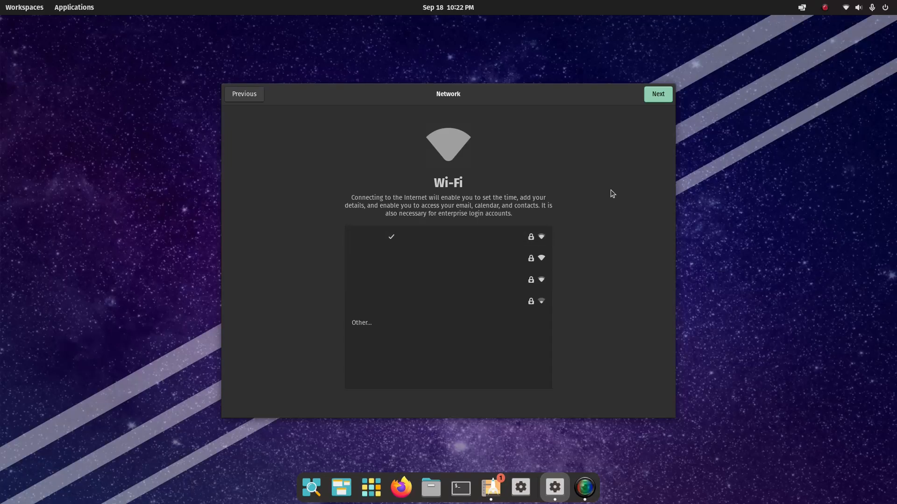
click(654, 99)
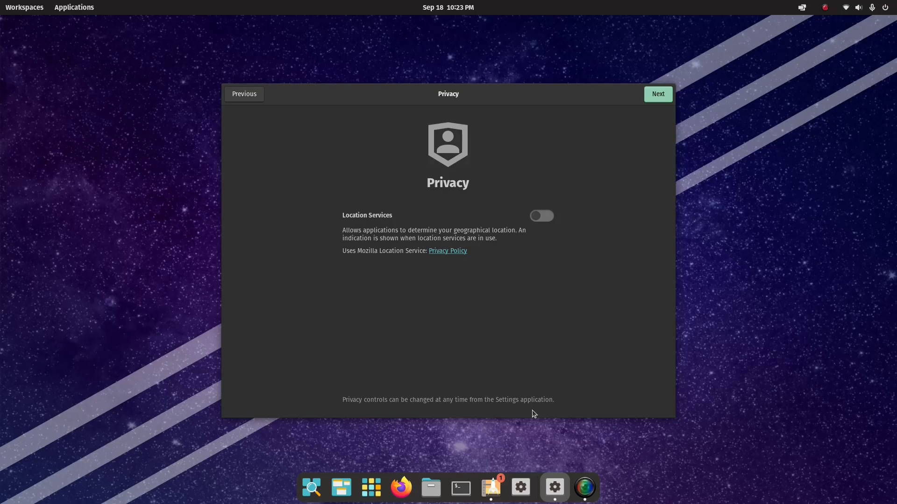
click(658, 94)
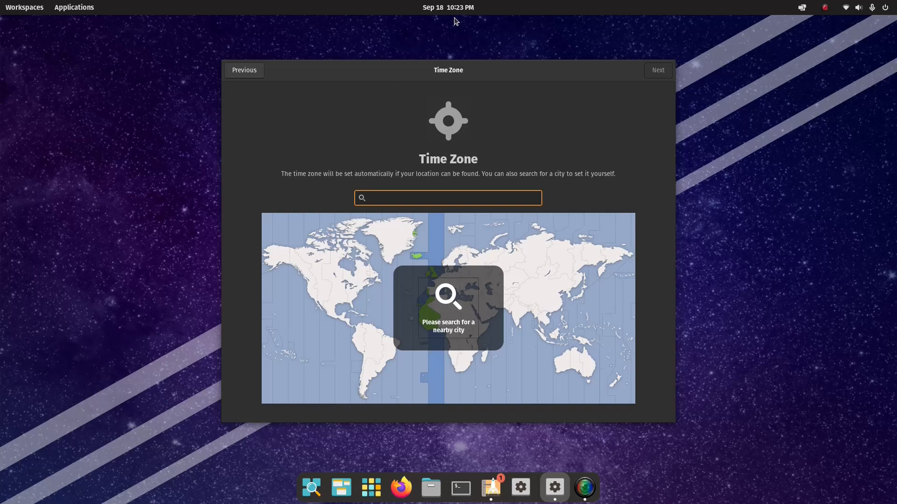
Pick Chicago (CDT) as the time zone and skip Online Accounts.
click(339, 292)
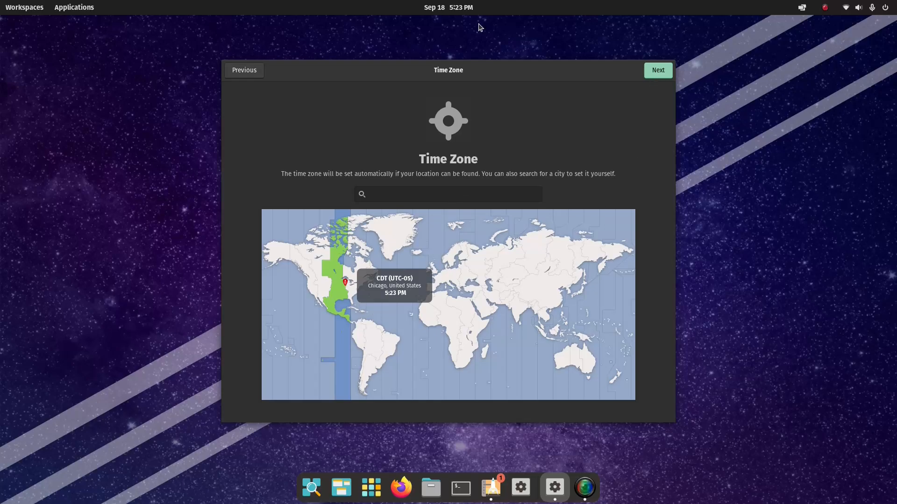
click(657, 71)
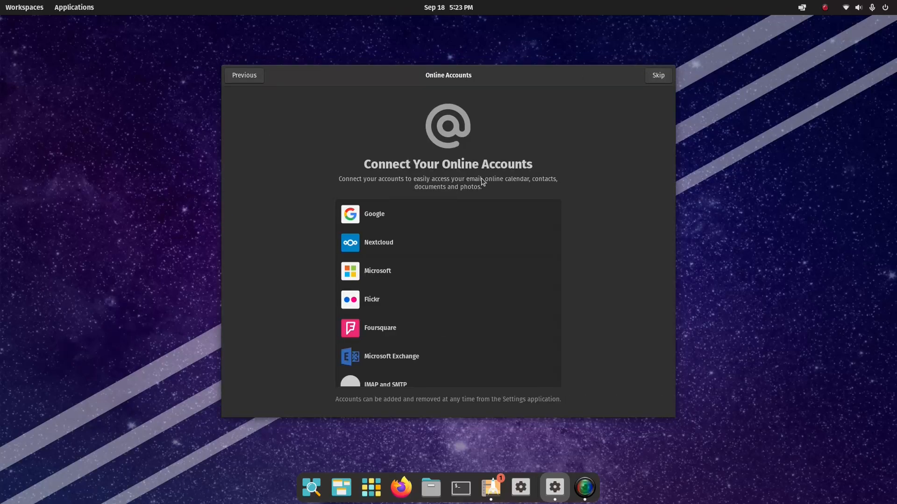
scroll(524, 309, down, 2)
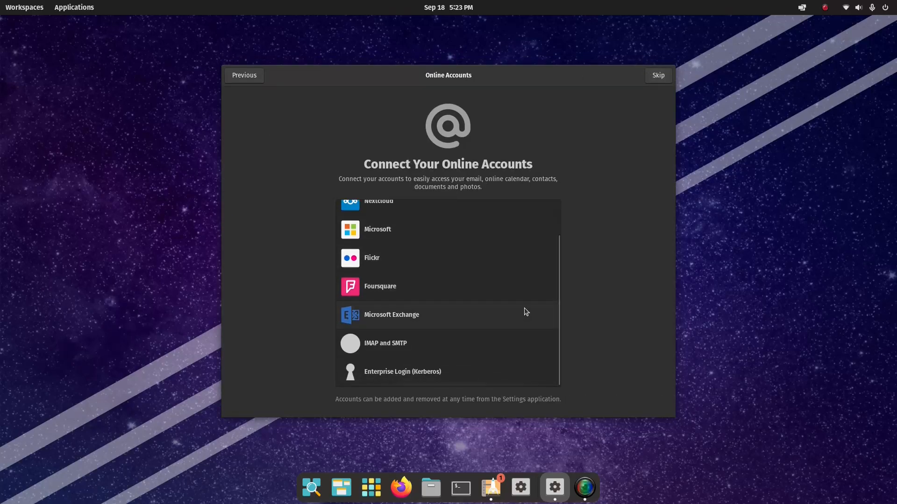
scroll(517, 283, up, 2)
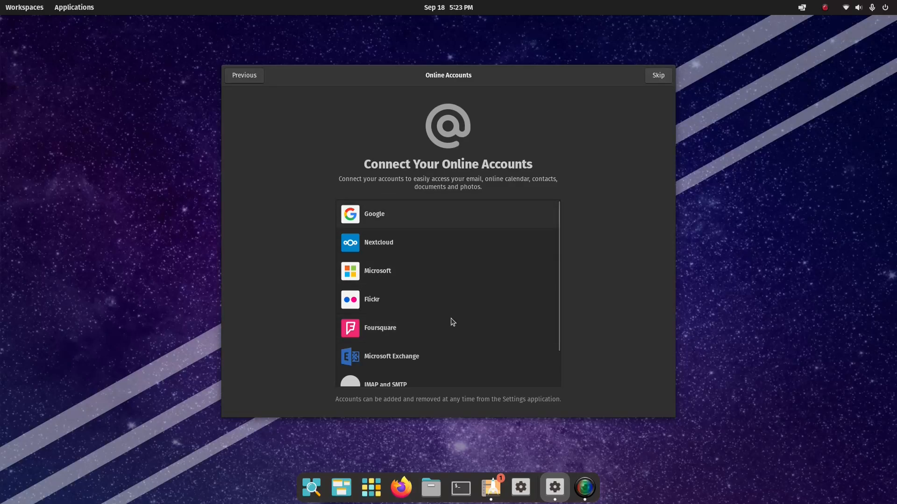
click(661, 76)
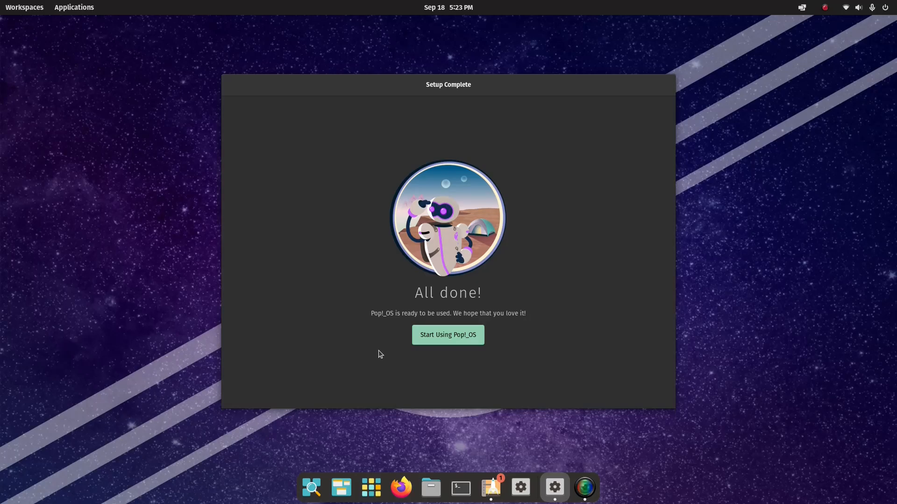
Finish setup with Start Using Pop!_OS, launch Pop!_Shop, and open the Applications library.
click(438, 336)
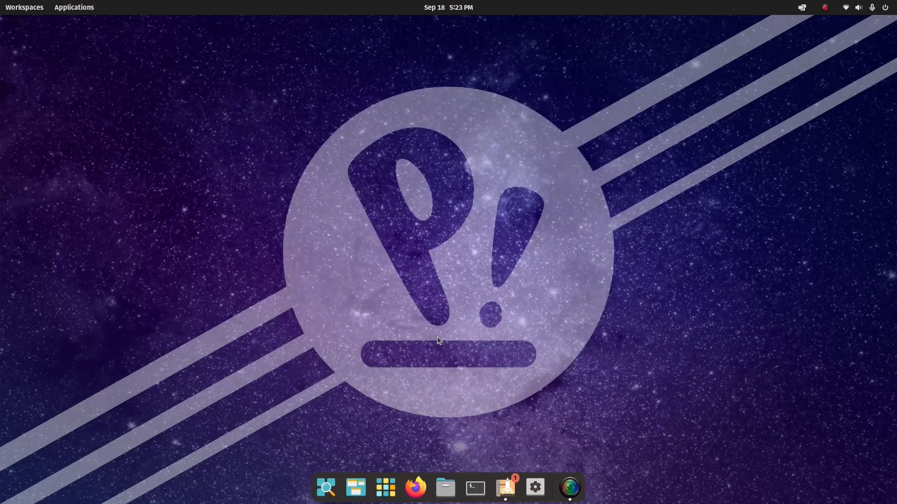
click(508, 486)
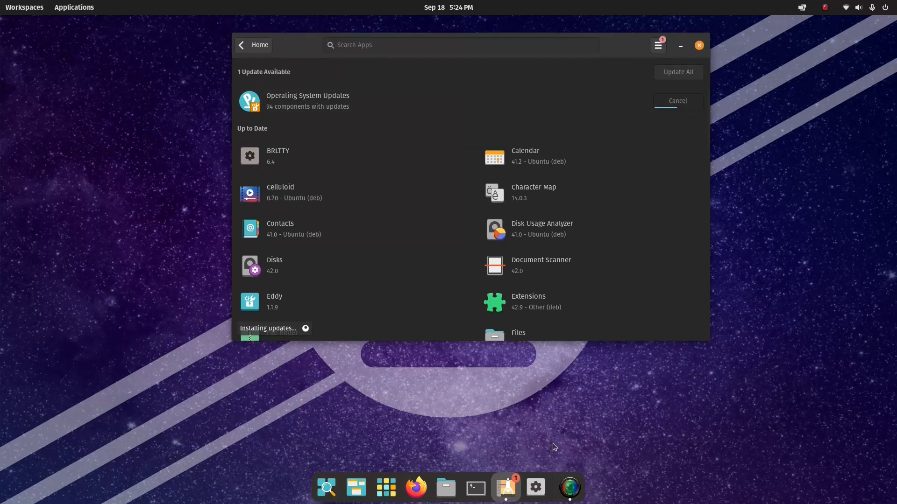
click(570, 490)
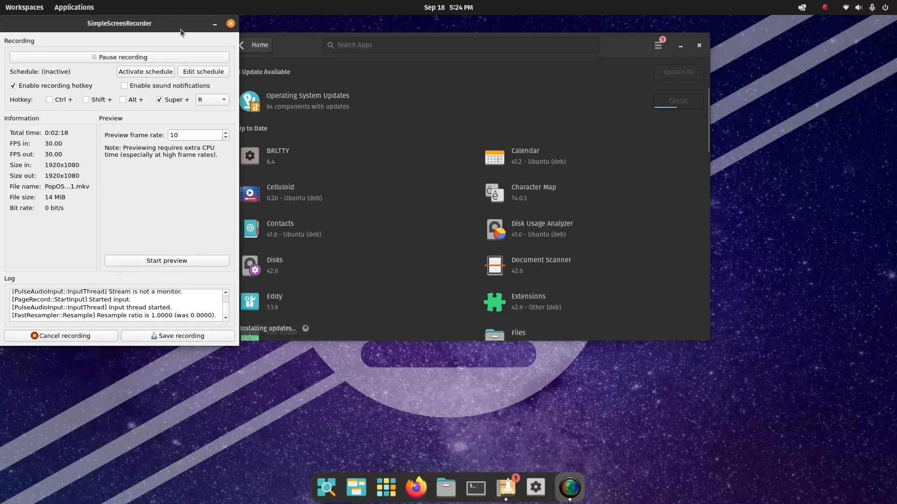
drag(190, 35, 537, 76)
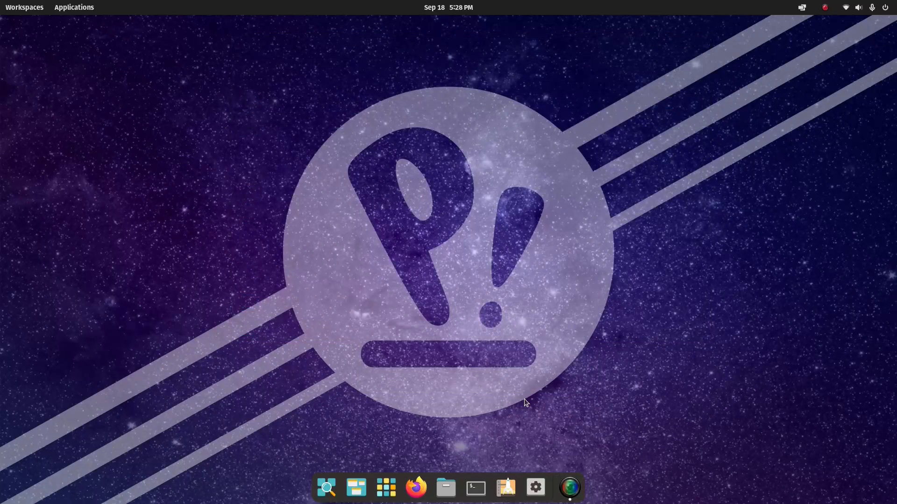
click(390, 494)
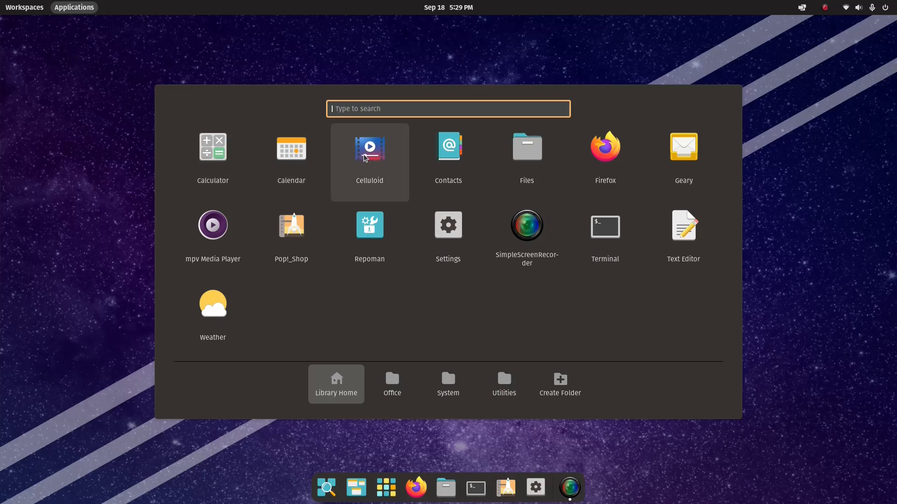
Launch Files and look at the Home folder properties and the About Files dialog.
click(520, 150)
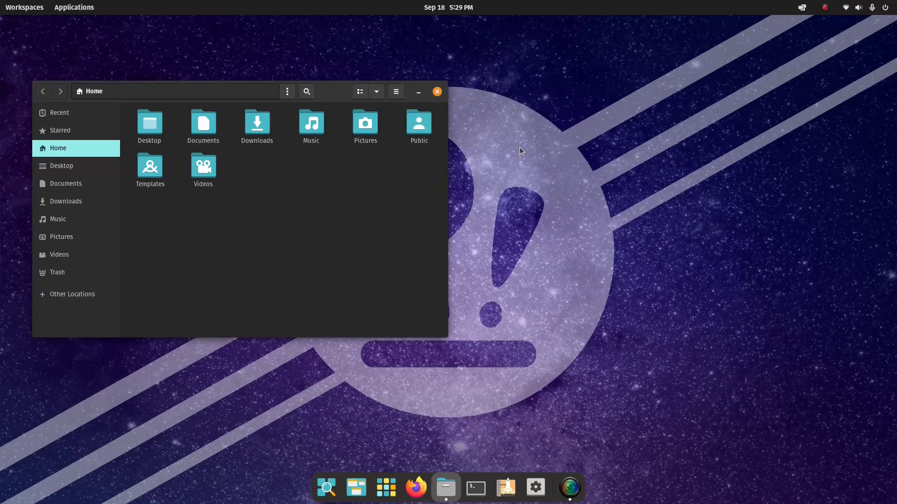
click(287, 92)
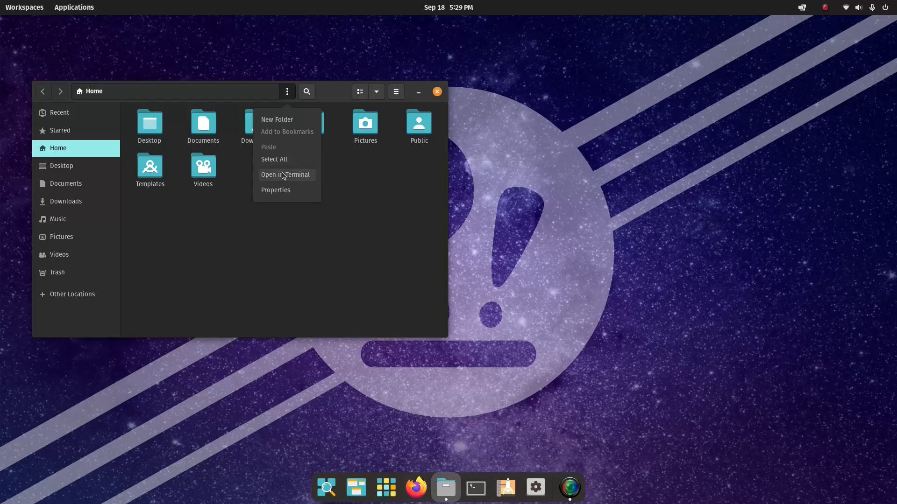
click(279, 192)
click(307, 106)
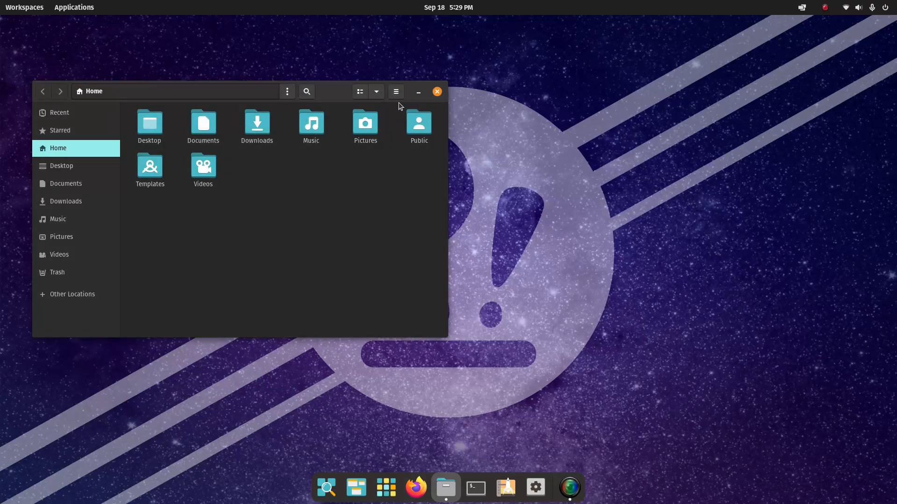
click(392, 95)
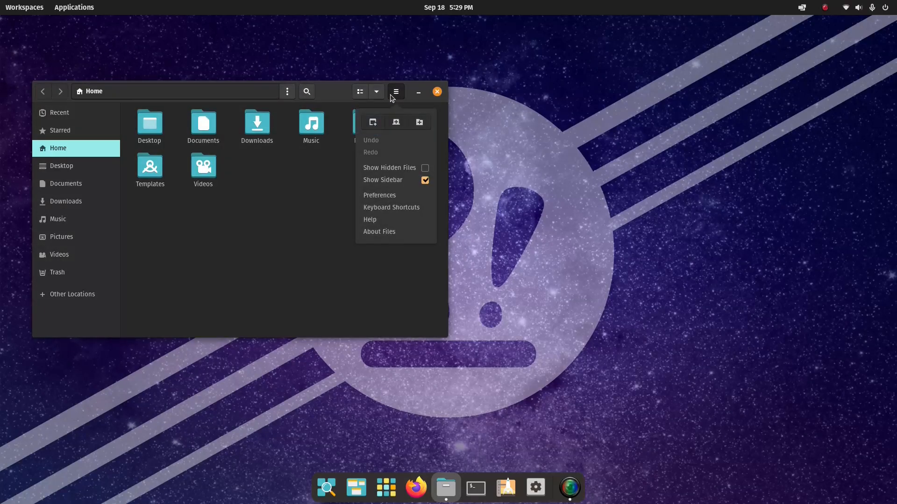
click(376, 232)
click(329, 134)
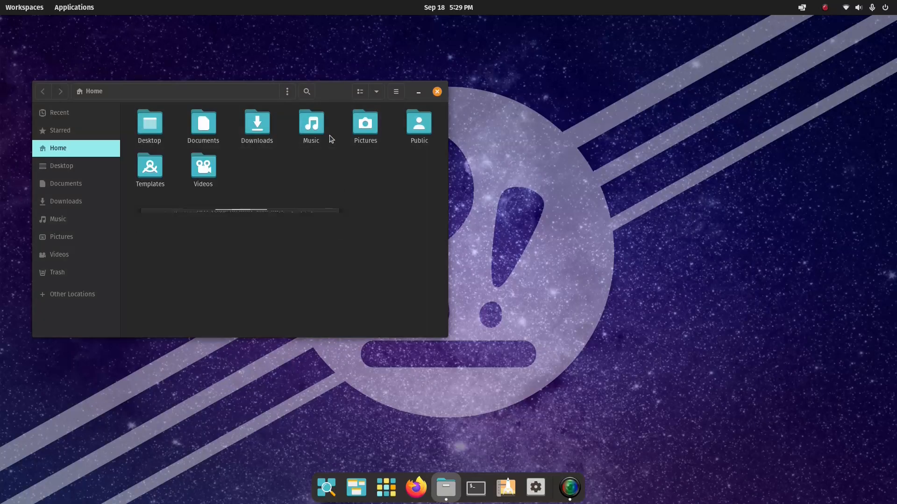
Launch Files from Terminal with the nautilus command, then close Terminal and Files.
click(469, 494)
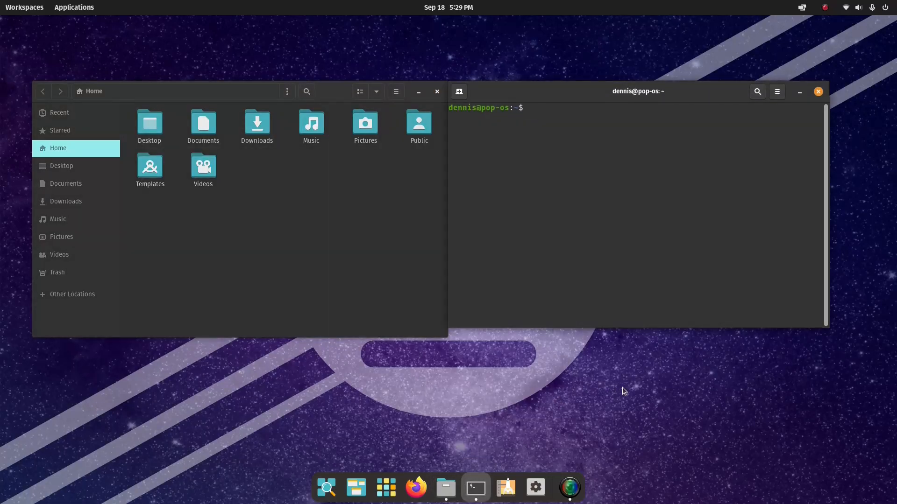
text(nautilus)
key(Return)
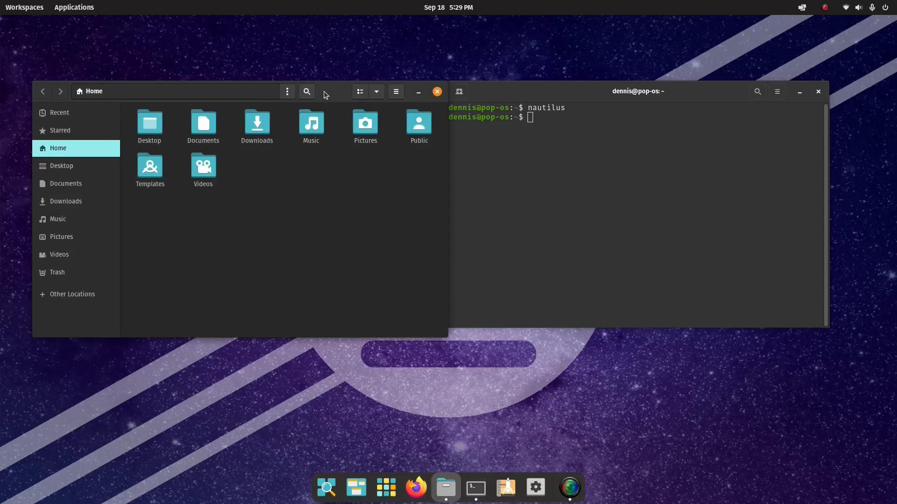
drag(325, 95, 417, 150)
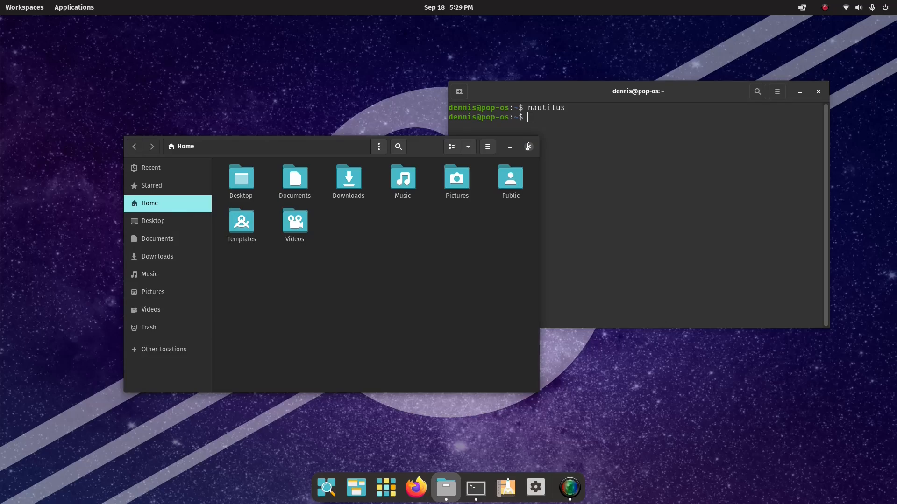
click(527, 147)
text(nautilus)
key(Return)
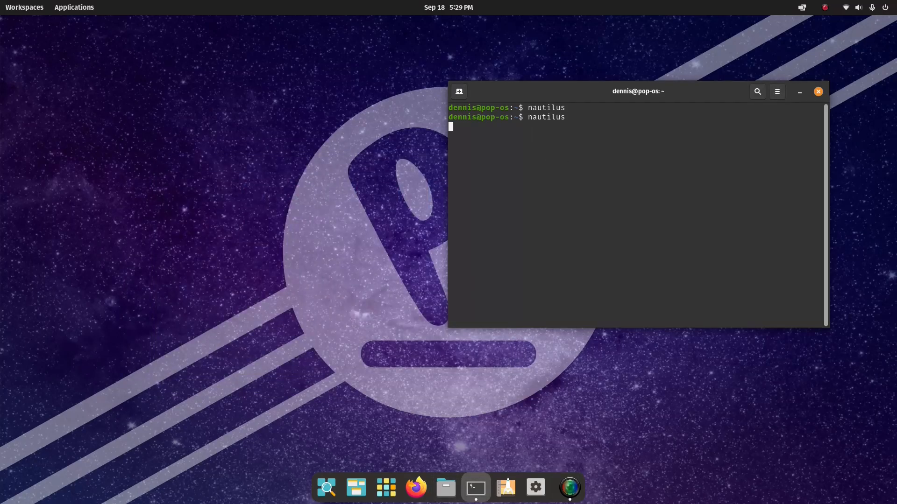
click(817, 92)
click(436, 92)
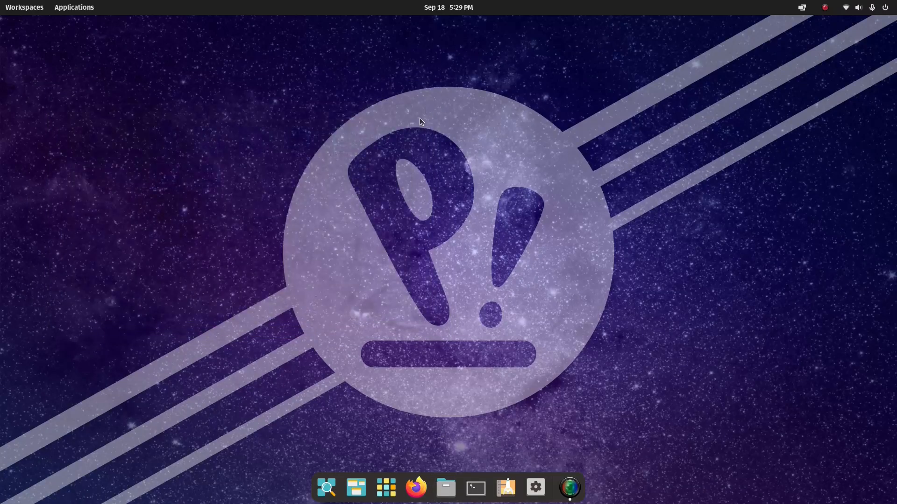
Launch Repoman, view its Flatpak, Updates, Extra Sources and Settings tabs, then close it.
click(386, 481)
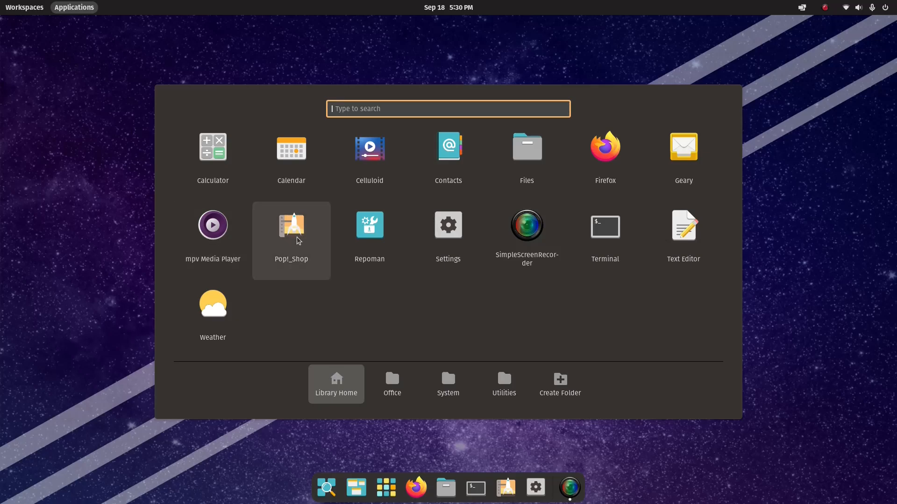
click(371, 225)
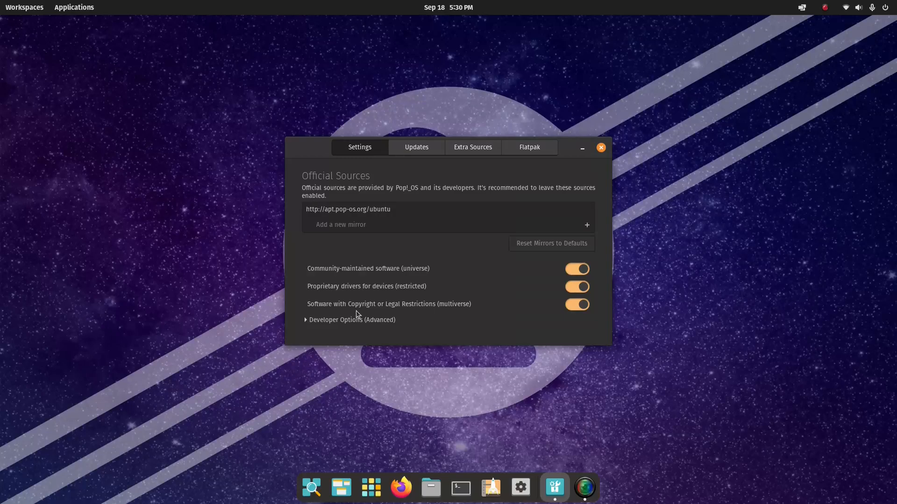
click(527, 150)
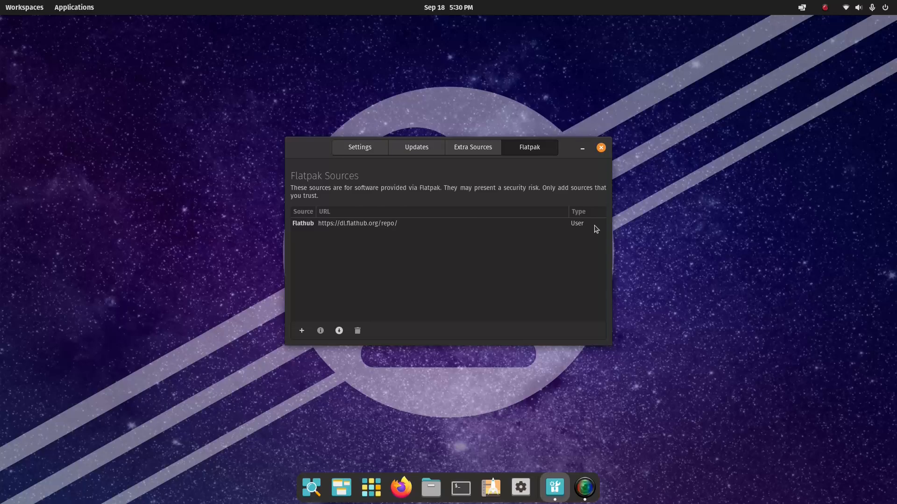
click(416, 152)
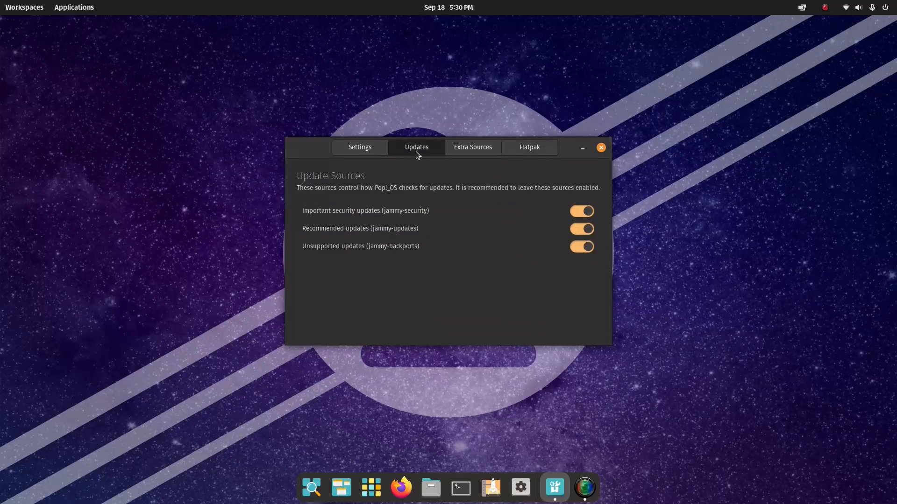
click(473, 149)
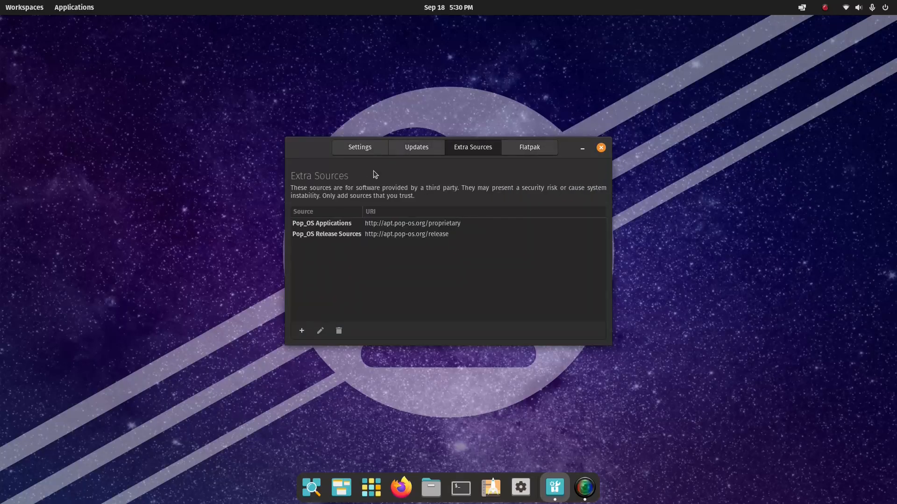
click(356, 148)
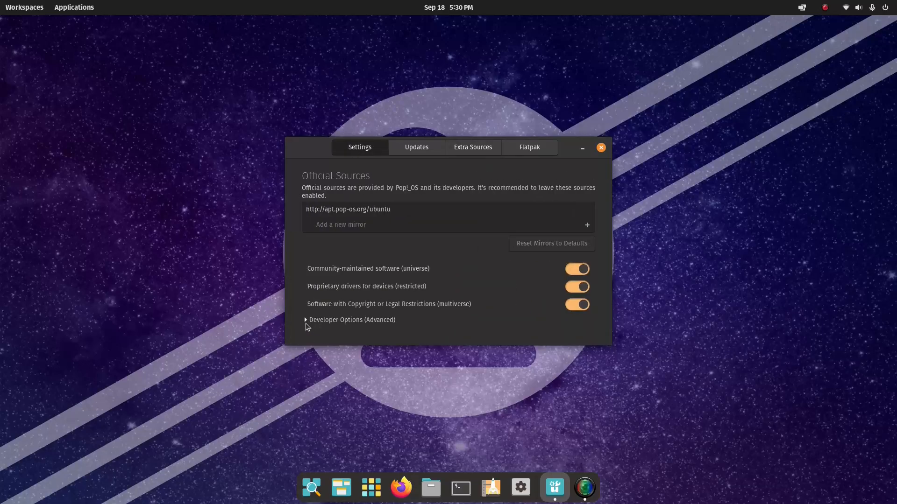
click(601, 149)
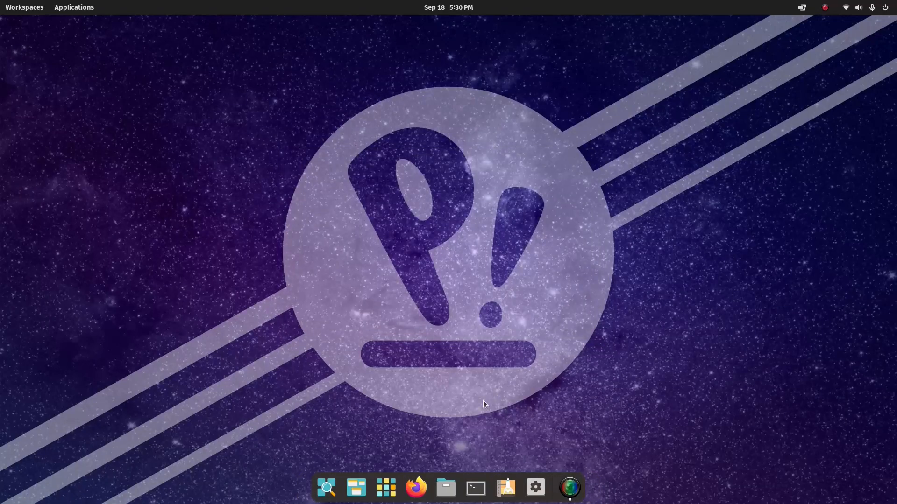
Browse the library's Office and System folders and launch Passwords and Keys.
click(386, 488)
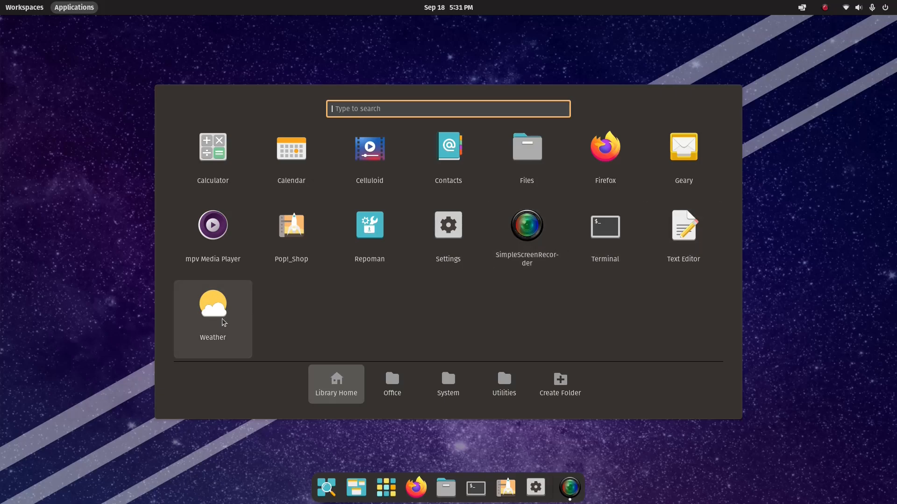
click(392, 386)
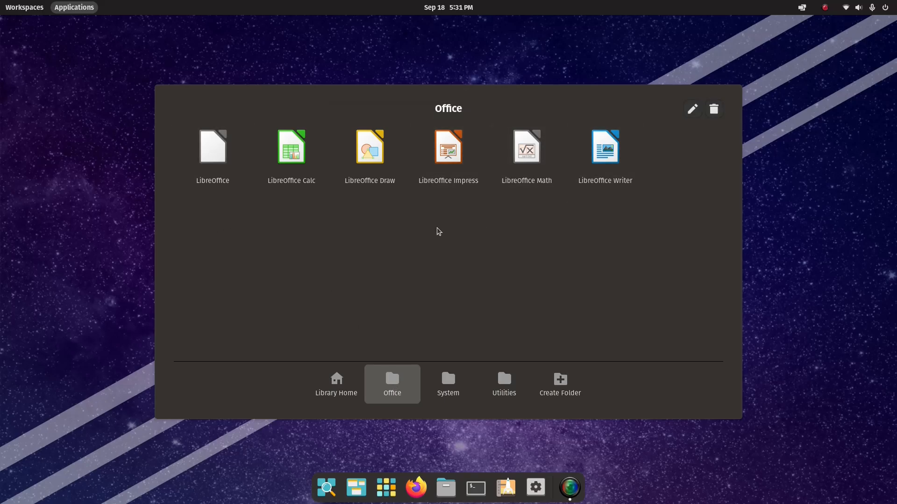
click(447, 383)
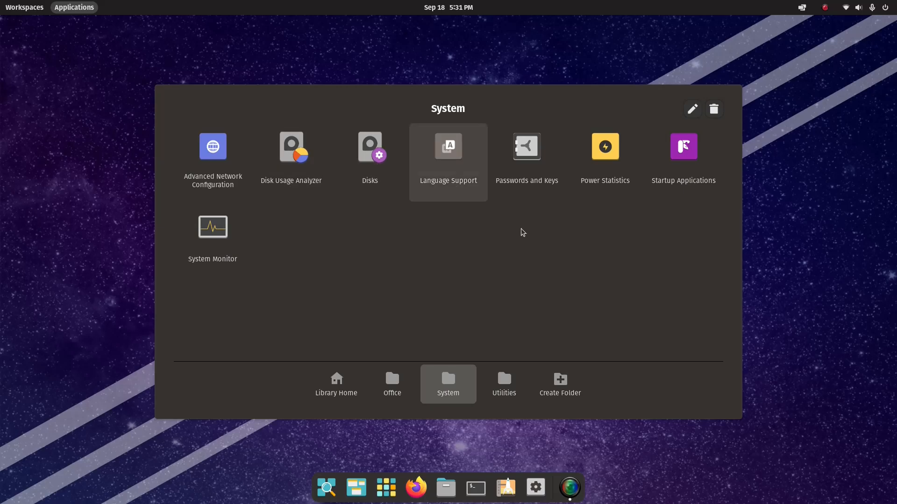
click(526, 167)
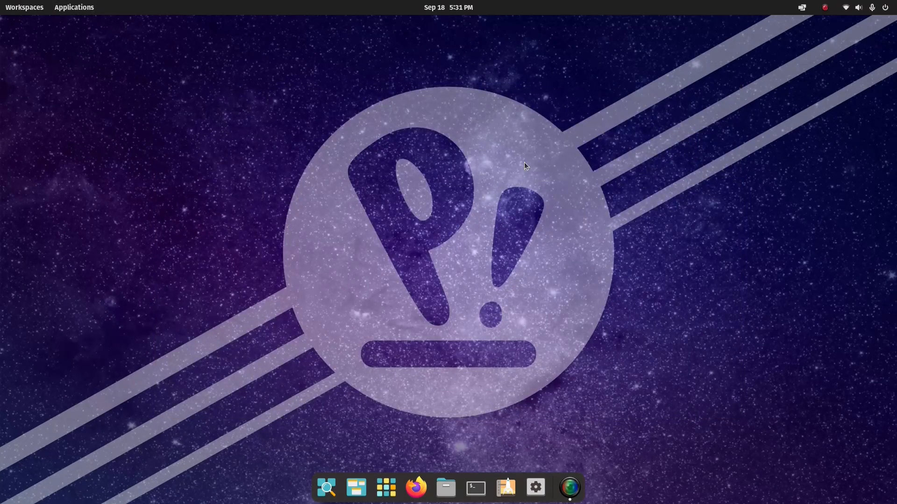
View Passwords and Keys' About info, close the app, and show the library's System folder.
click(557, 125)
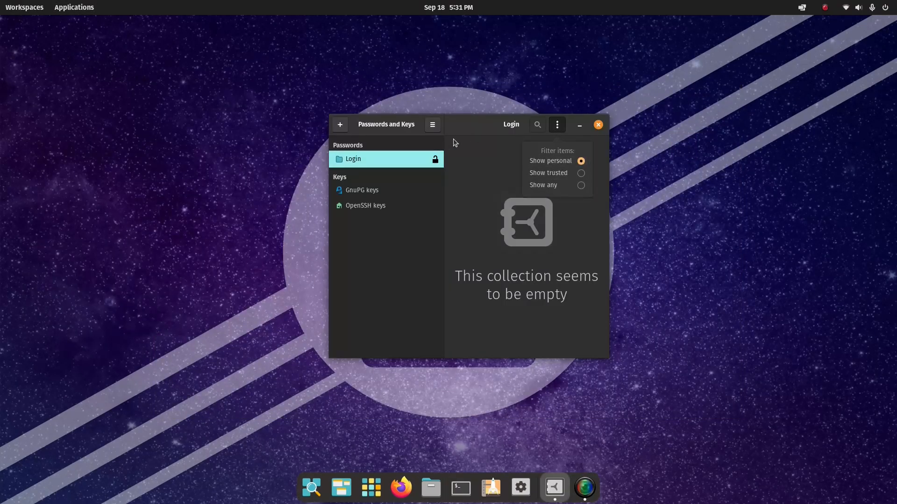
click(433, 124)
click(422, 215)
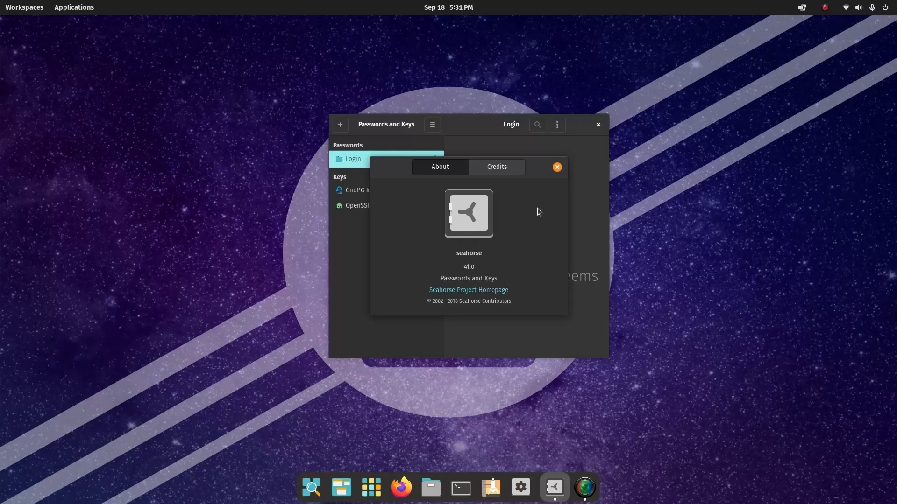
click(557, 168)
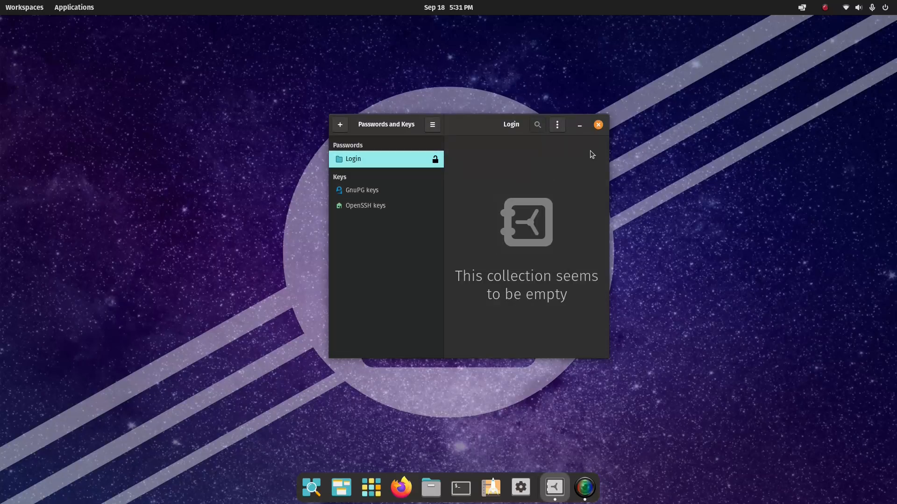
click(598, 124)
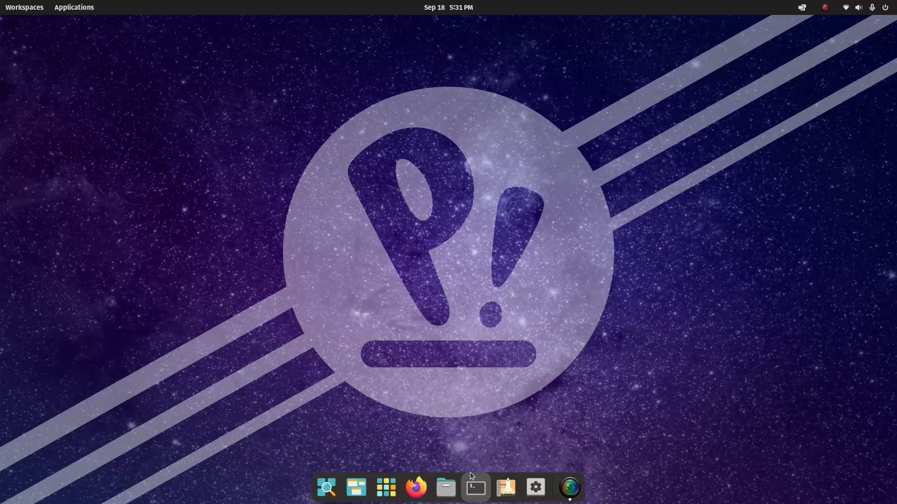
click(390, 492)
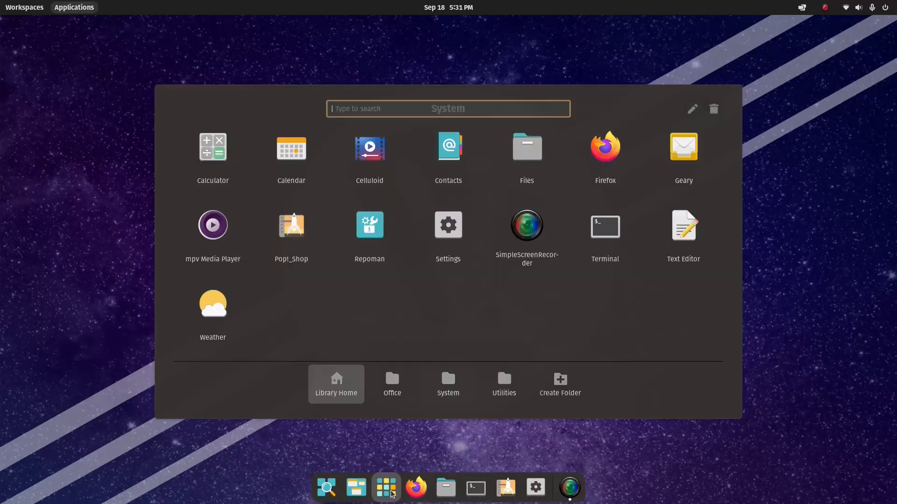
click(449, 395)
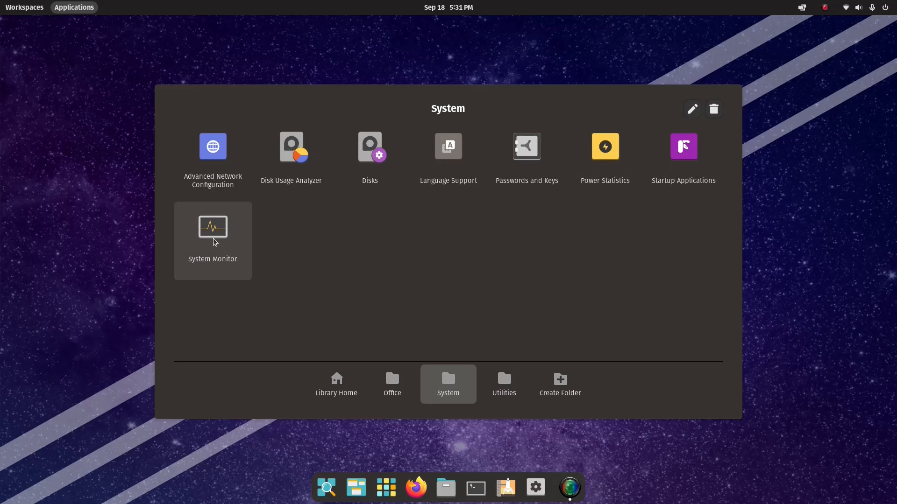
Launch Eddy from the Utilities folder, close it, and return to Library Home.
click(502, 380)
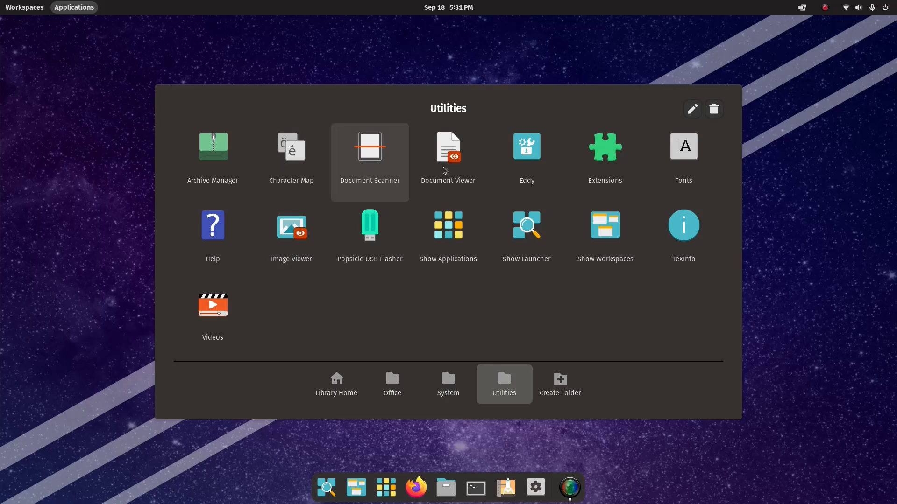
click(526, 149)
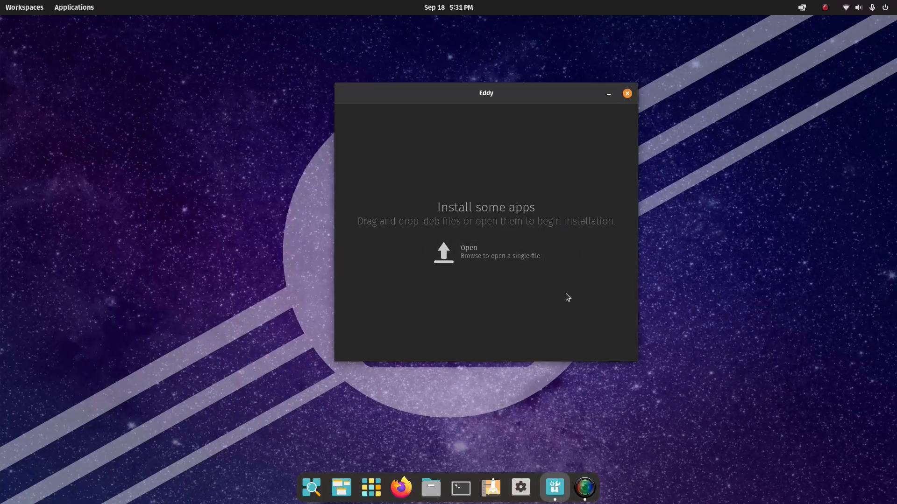
click(627, 93)
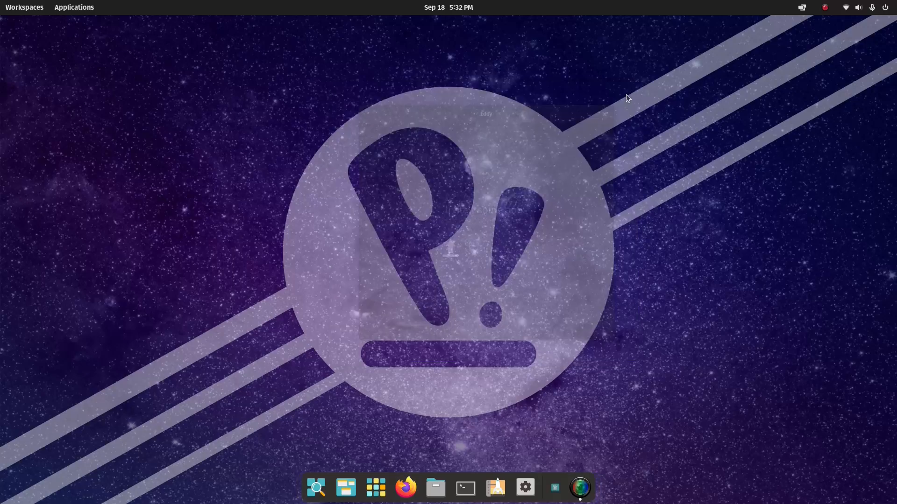
click(384, 487)
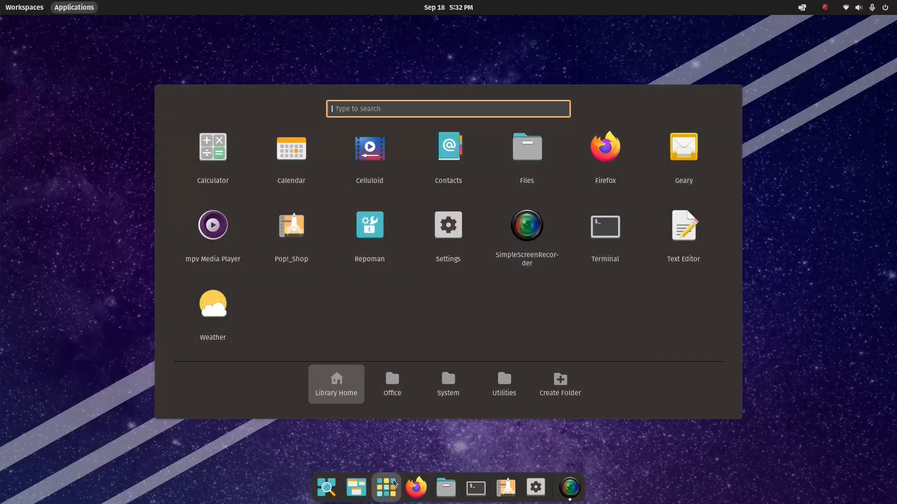
Launch TeXInfo from the Utilities folder, opening the Info 6.8 main directory menu in Terminal.
click(499, 391)
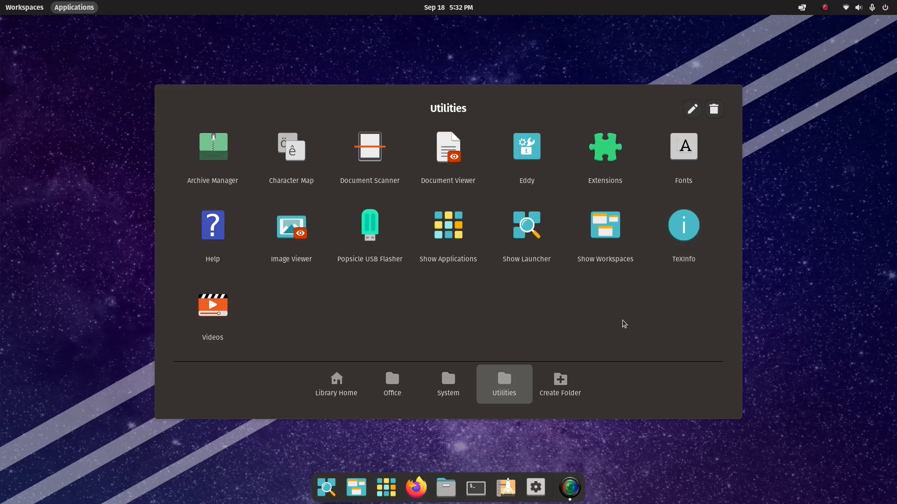
click(695, 236)
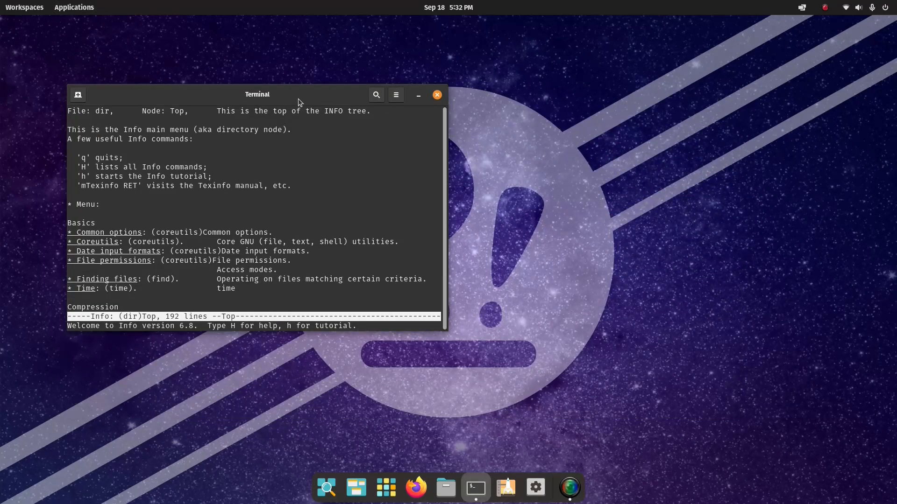
Centre the Info terminal, scroll down through the directory list, then quit the viewer.
drag(298, 99, 539, 95)
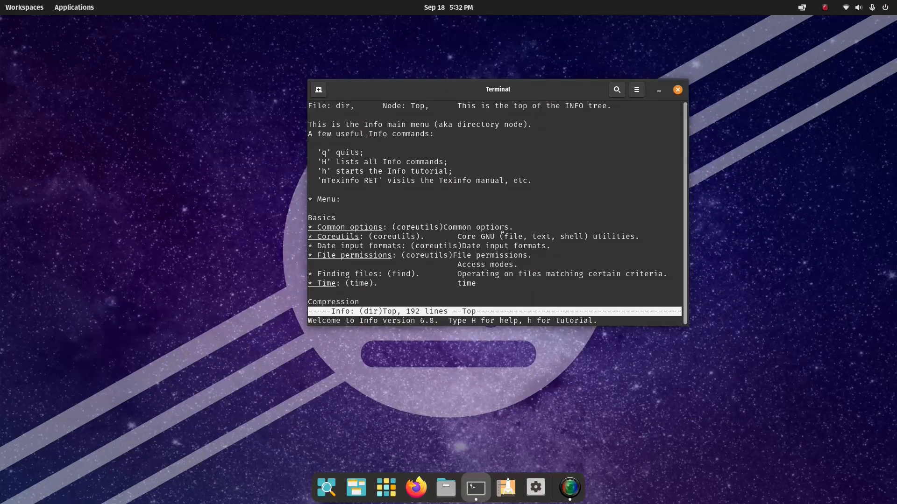
scroll(369, 173, down, 15)
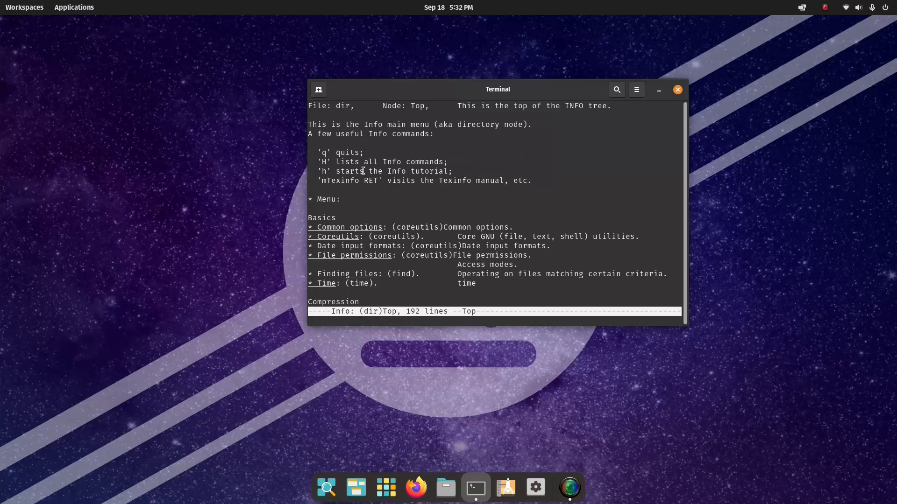
scroll(385, 252, down, 20)
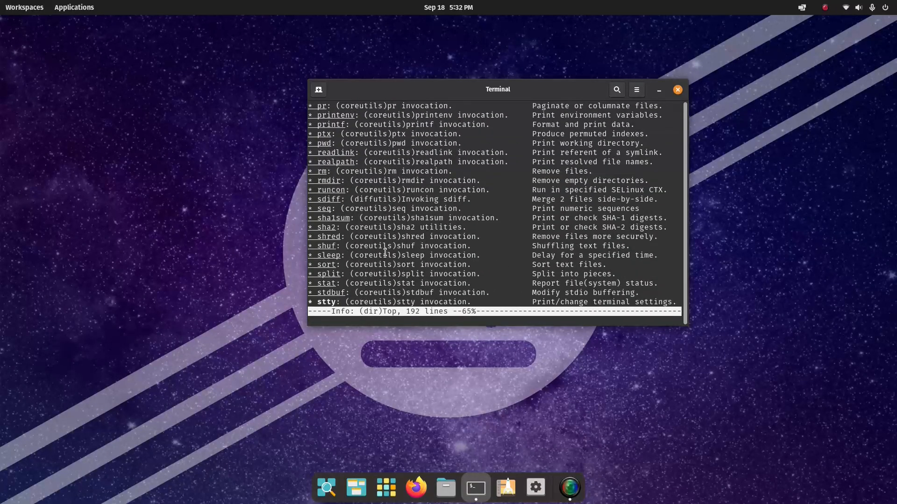
key(super+q)
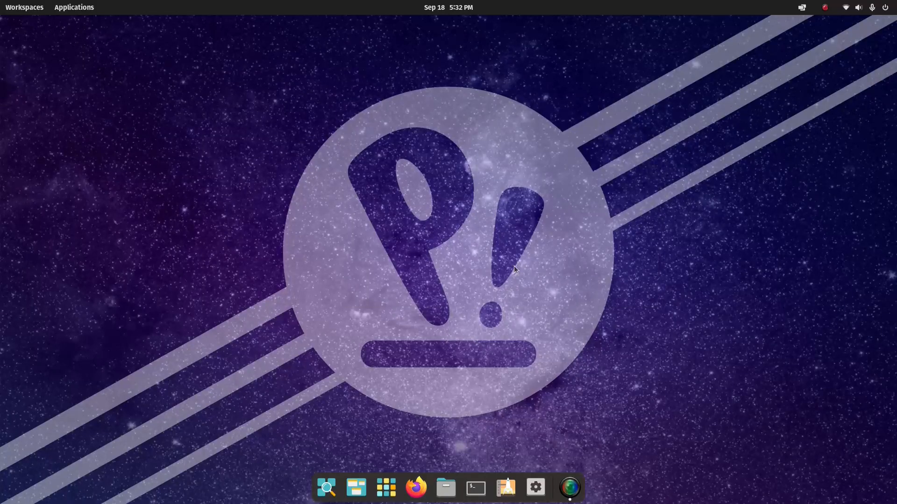
Browse the Utilities folder in the app library, then open a fresh Terminal from the dock.
click(386, 488)
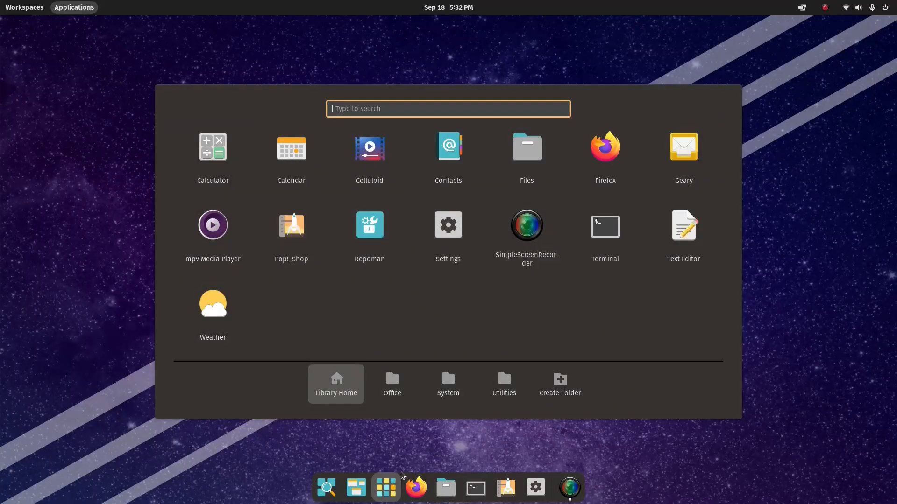
click(504, 382)
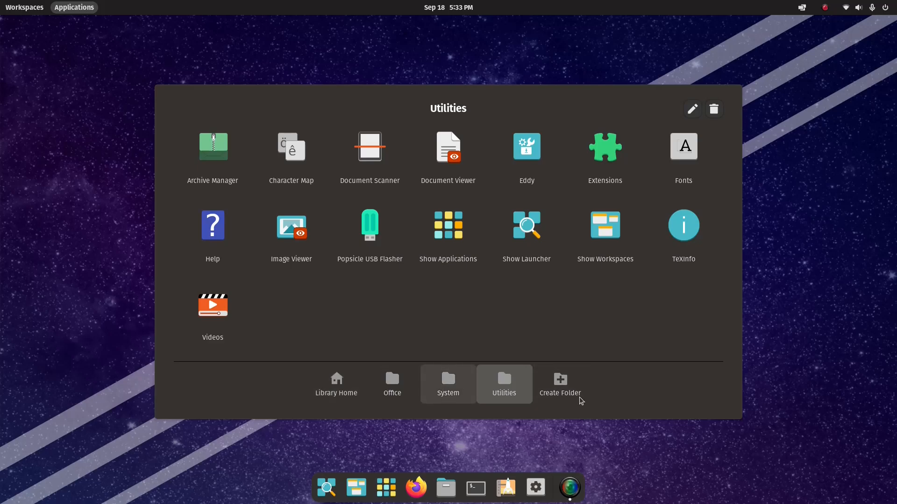
click(342, 382)
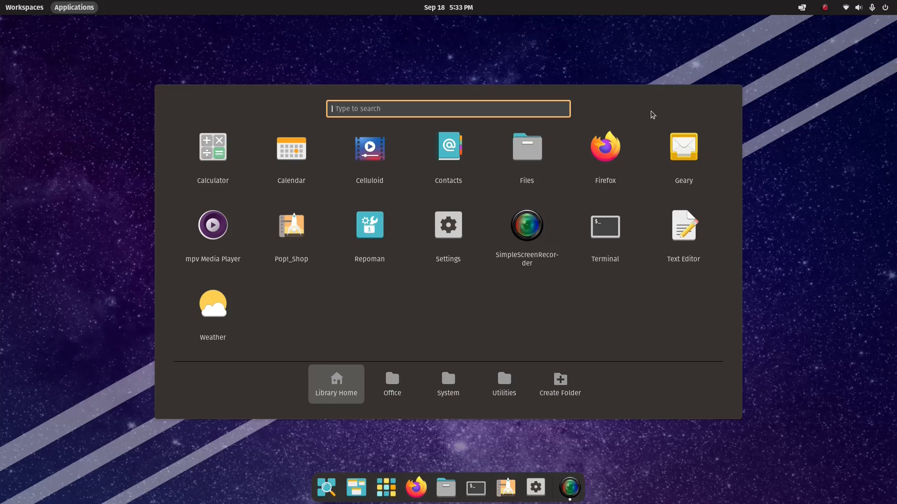
click(386, 487)
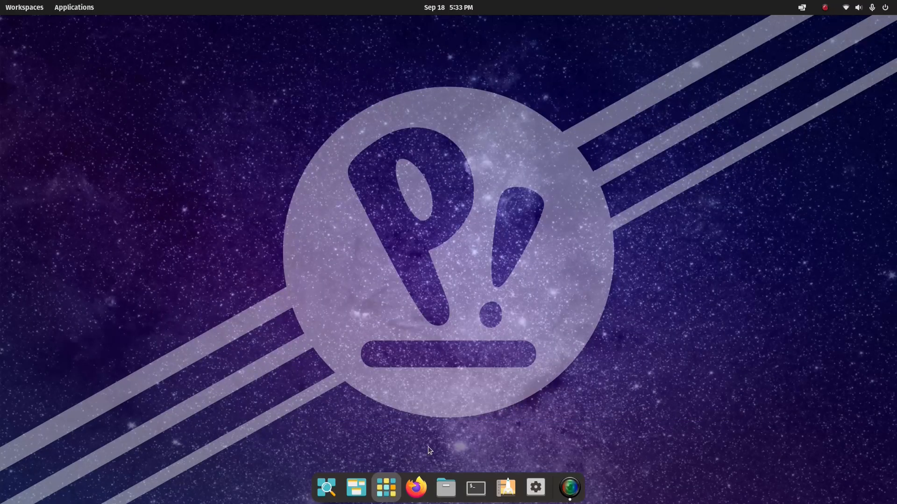
click(475, 488)
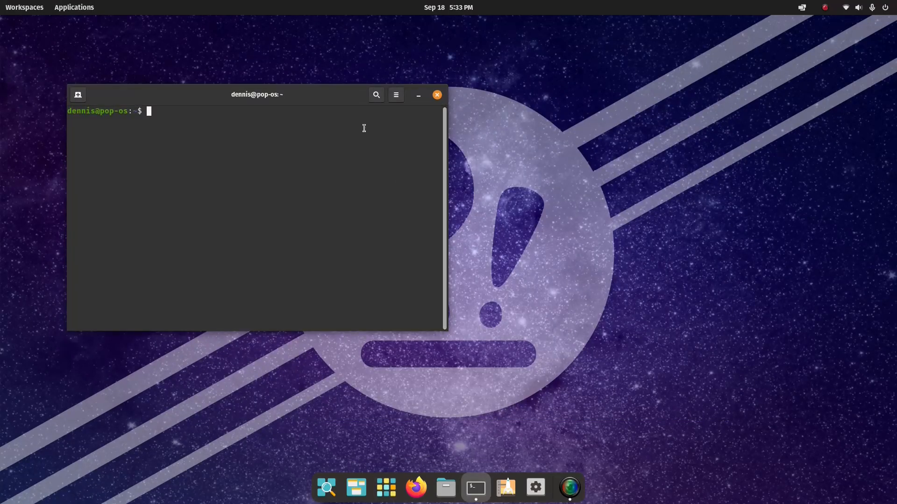
Install htop with 'sudo apt install htop', fixing the 'instal' typo and entering the password.
text(htop)
key(Return)
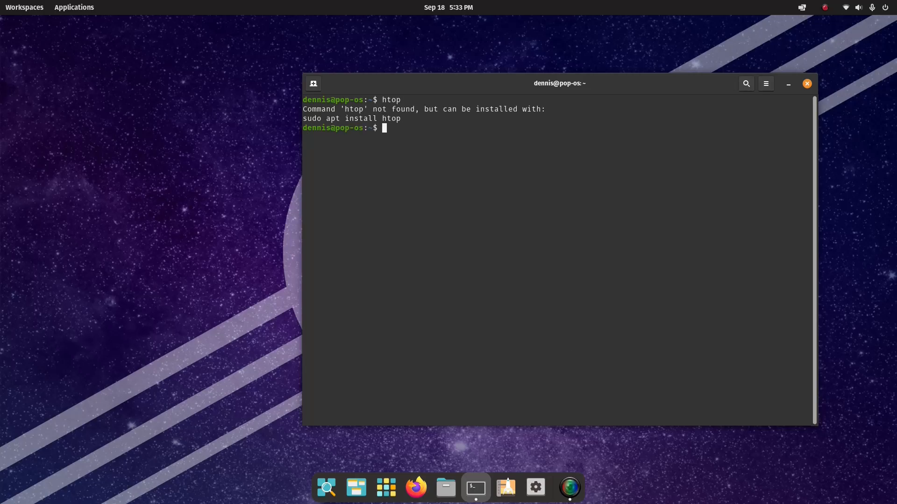
text(sudo apt instal htop)
key(Return)
key(Return)
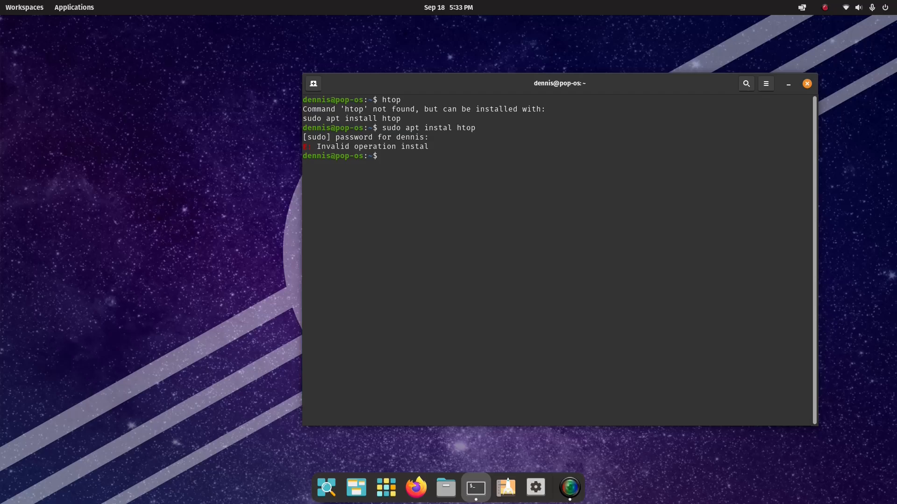
key(Up)
key(Left)
key(Left)
key(Left)
key(Left)
key(Left)
text(l)
Run htop to view live processes, quit it, and close the terminal window.
key(Return)
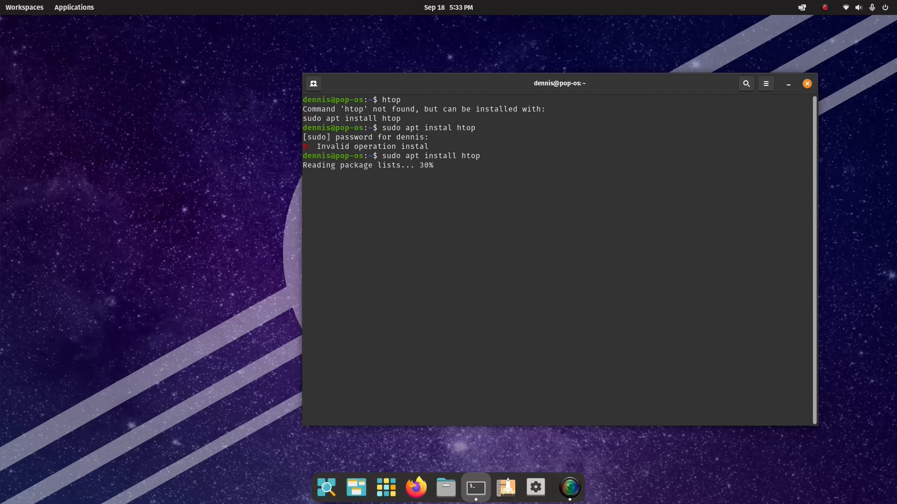
key(ctrl+l)
text(htop)
key(Return)
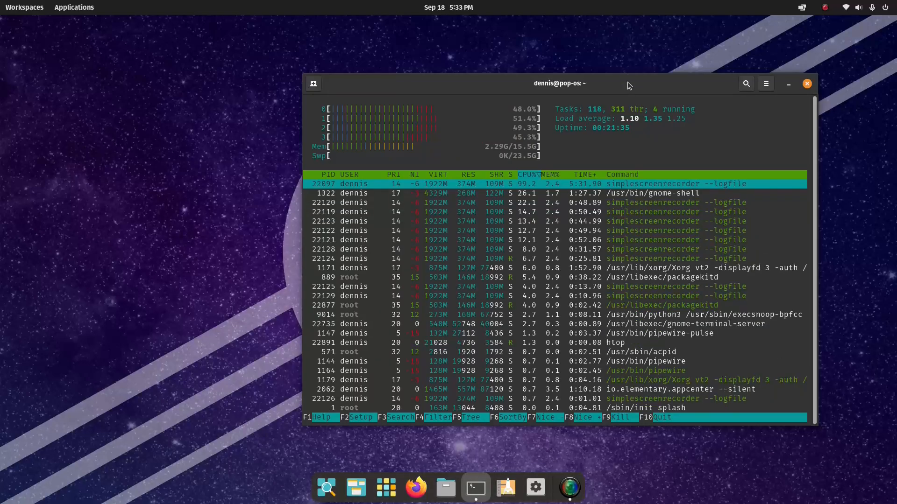
drag(627, 83, 381, 54)
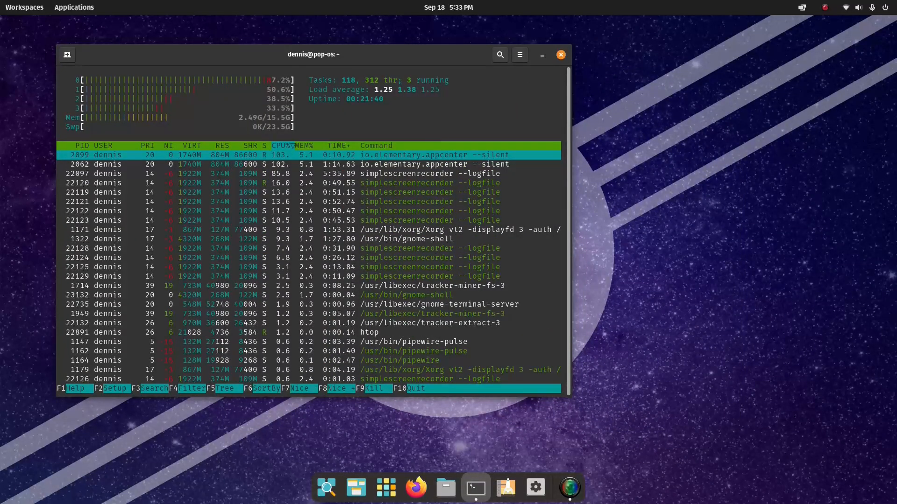
key(q)
drag(322, 55, 568, 84)
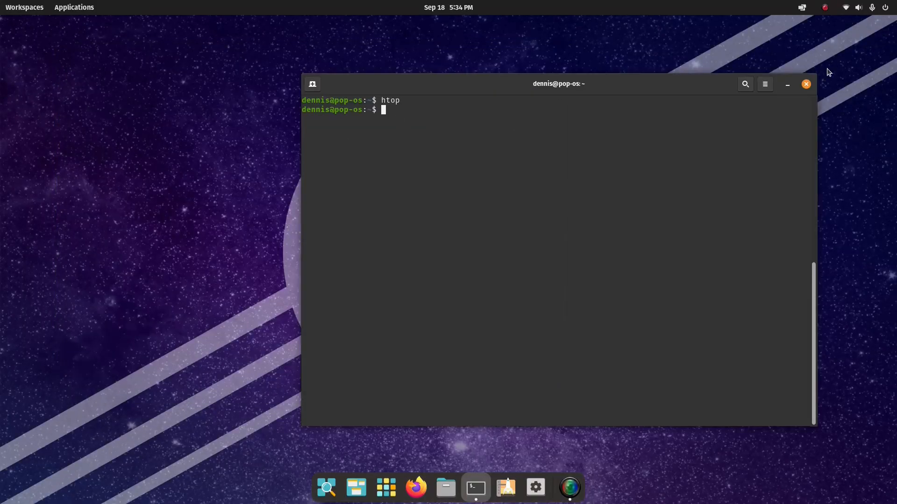
click(806, 84)
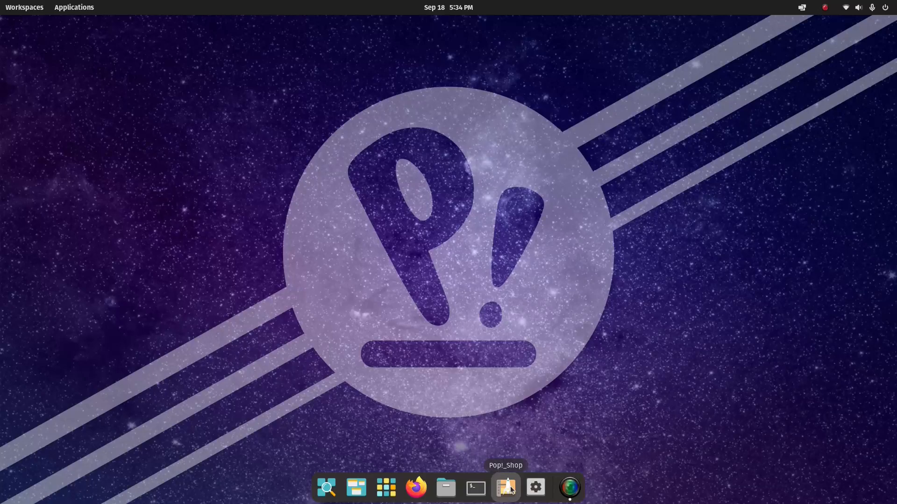
Search Pop!_Shop for 'gnome-tweaks' and start installing GNOME Tweaks (18.0 MB download).
click(506, 488)
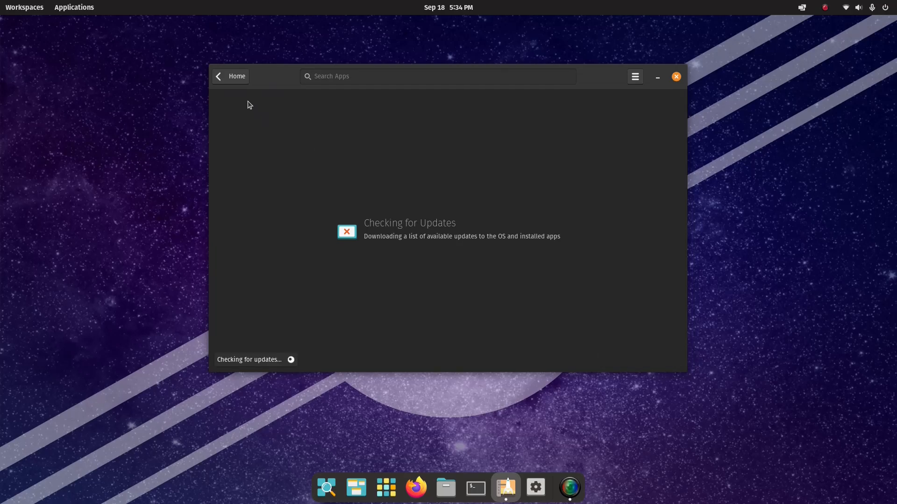
click(220, 80)
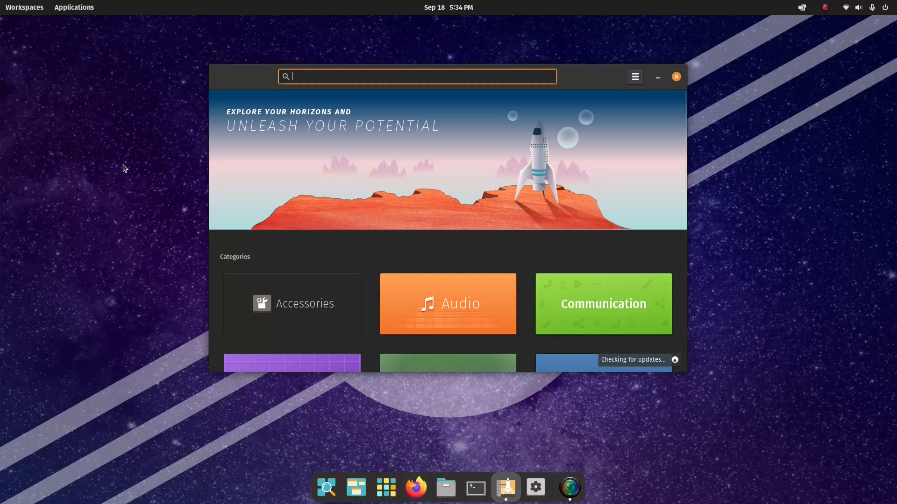
text(gno)
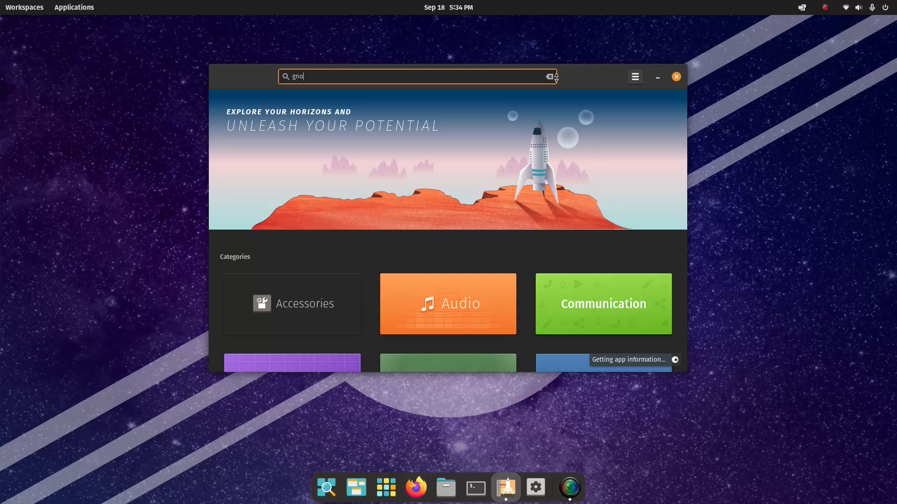
text(me-tweaks)
drag(578, 68, 607, 91)
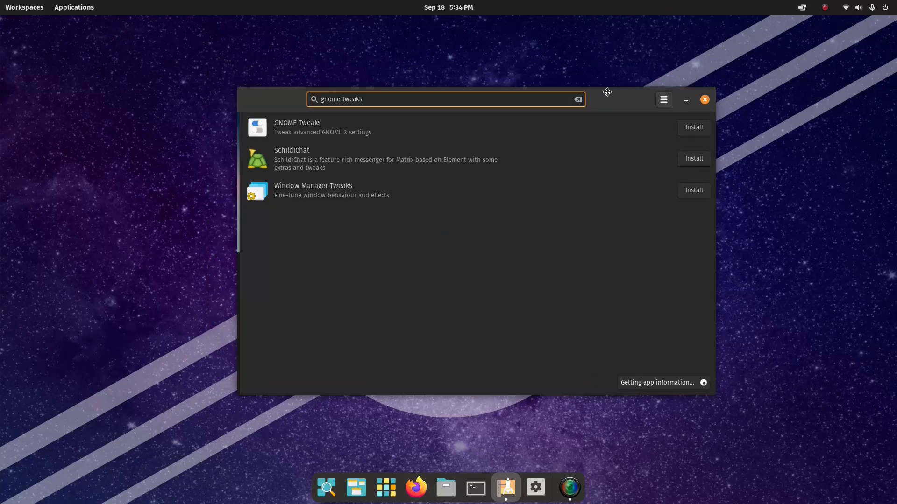
click(271, 131)
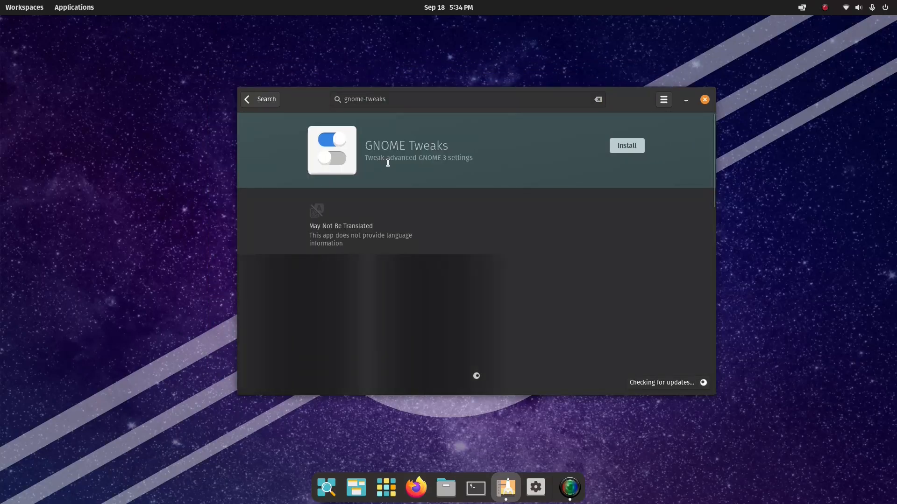
click(635, 146)
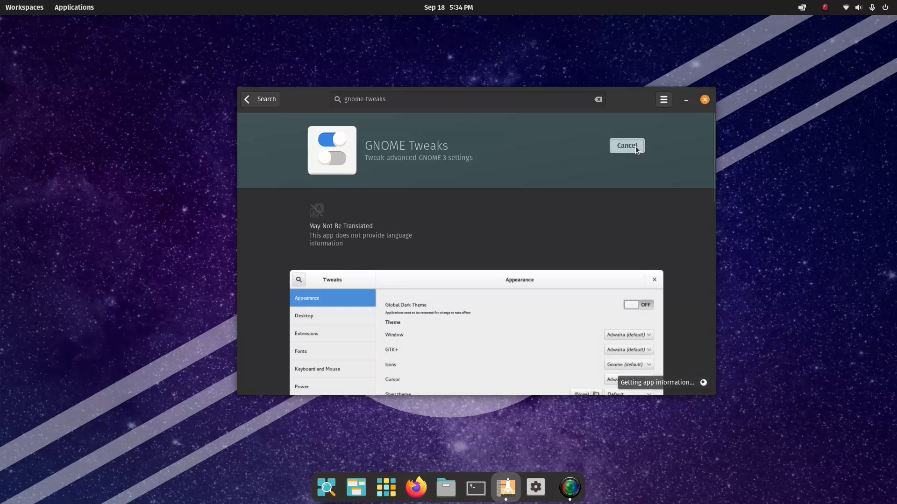
drag(631, 100, 636, 28)
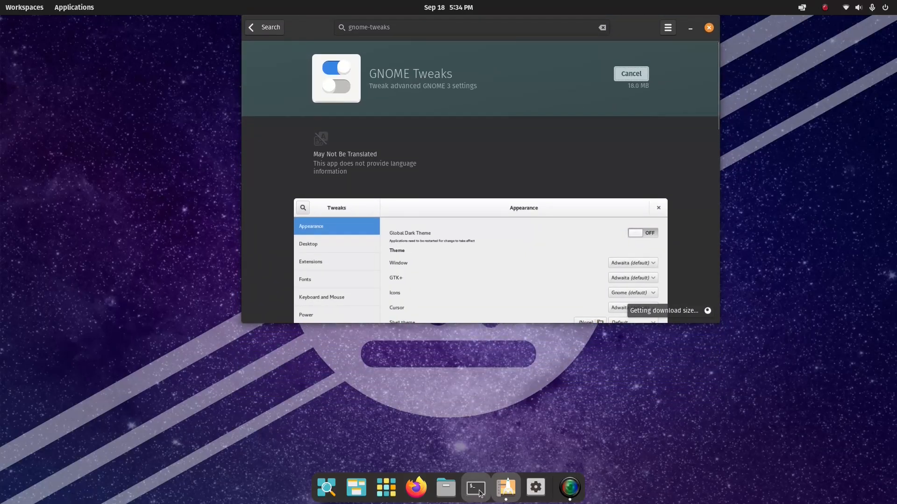
Enter the account password in the Authentication dialog to authorise the GNOME Tweaks install.
key(super+t)
text(m)
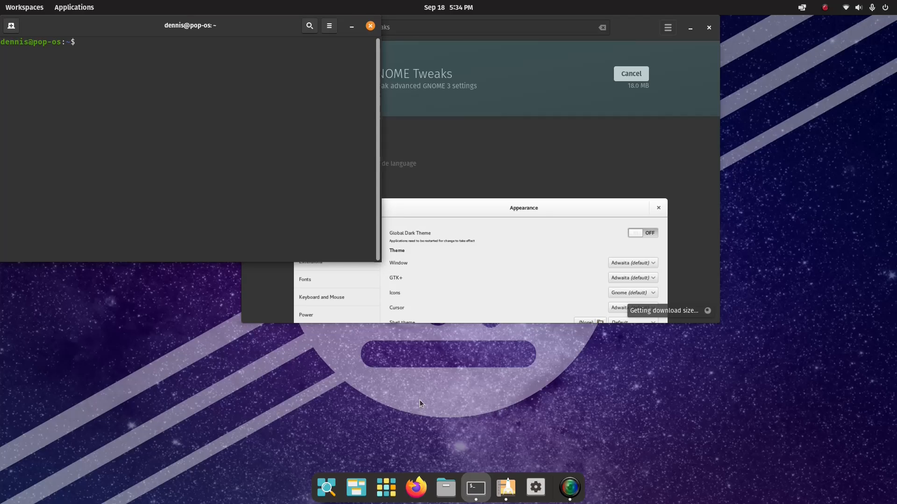
text(an●●●)
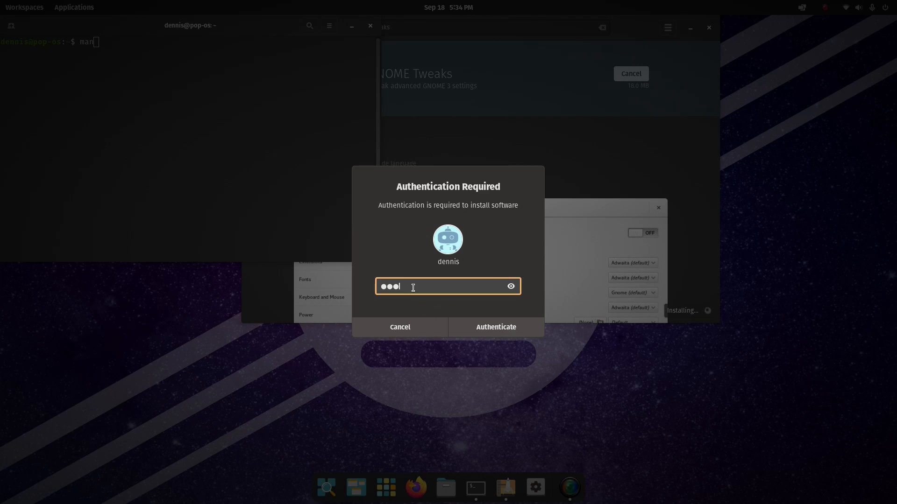
drag(408, 287, 368, 283)
text(●●●●●●●)
key(Return)
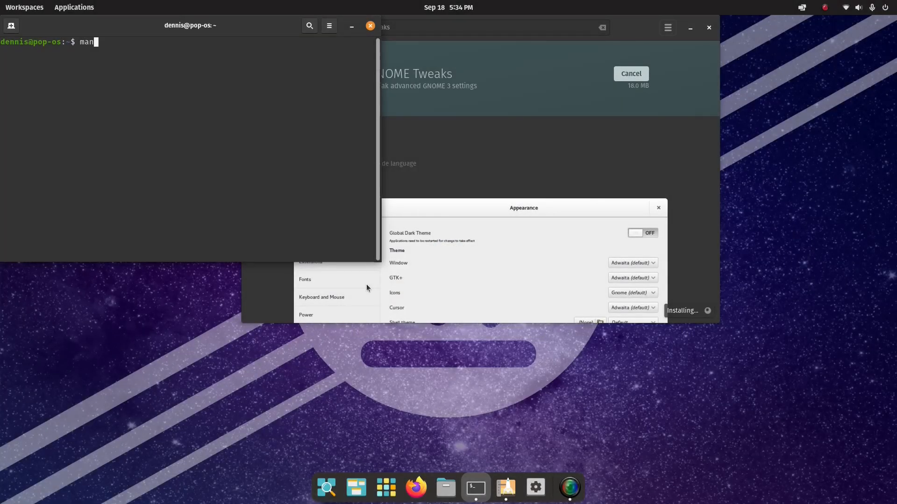
Run 'flatpak update' (nothing to do), then close the terminal and Pop!_Shop.
drag(123, 28, 342, 134)
text(fl)
key(ctrl+u)
text(flatpak )
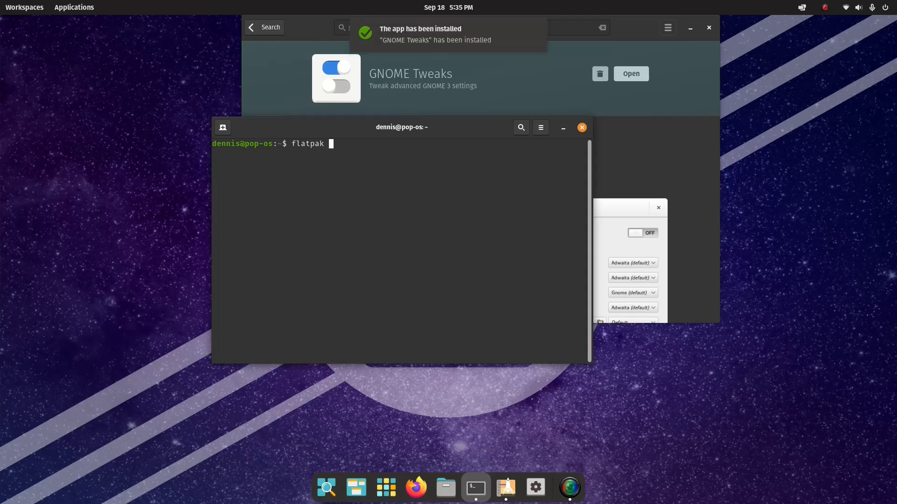
text(update)
key(Return)
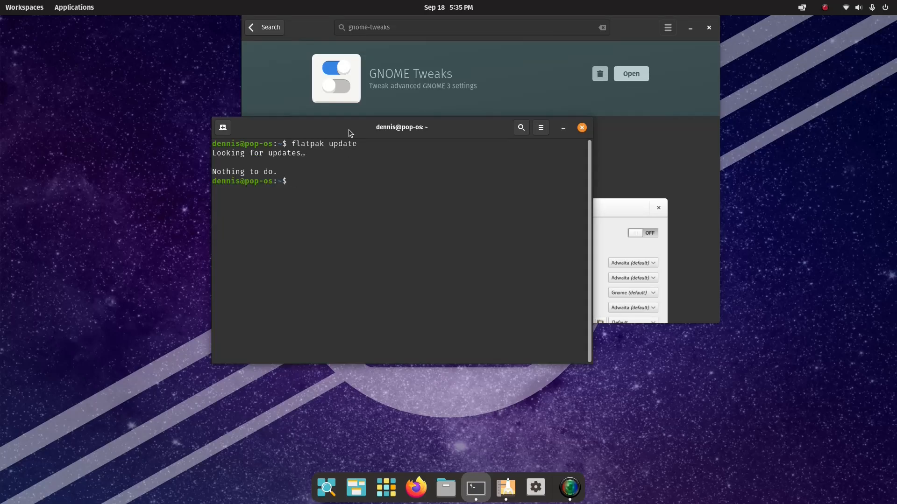
click(582, 128)
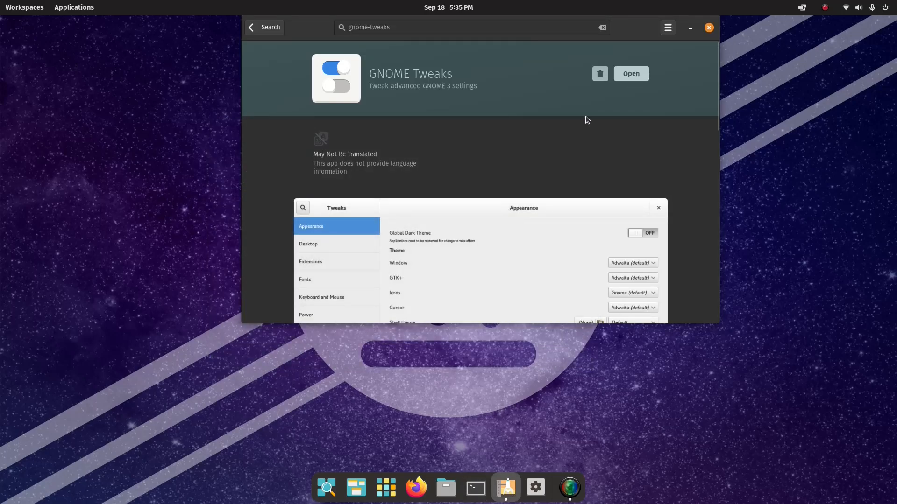
click(708, 28)
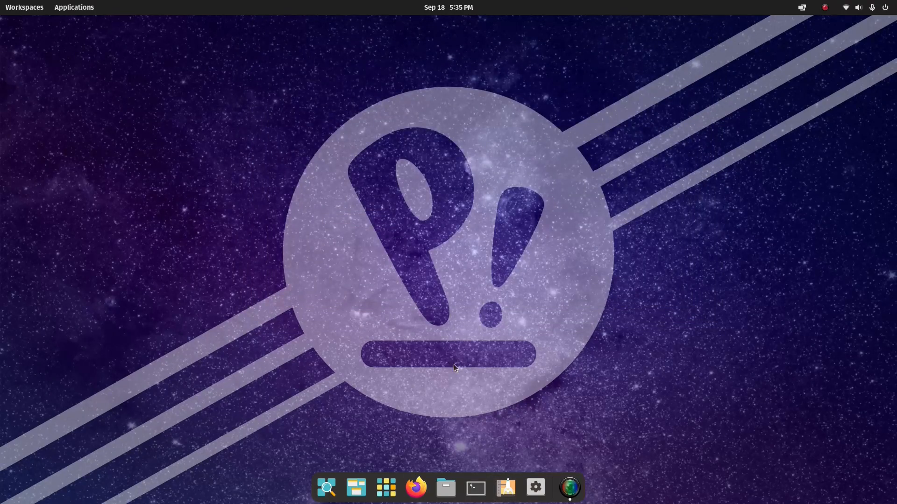
Launch GNOME Tweaks by searching 'twe' in the app launcher.
click(329, 490)
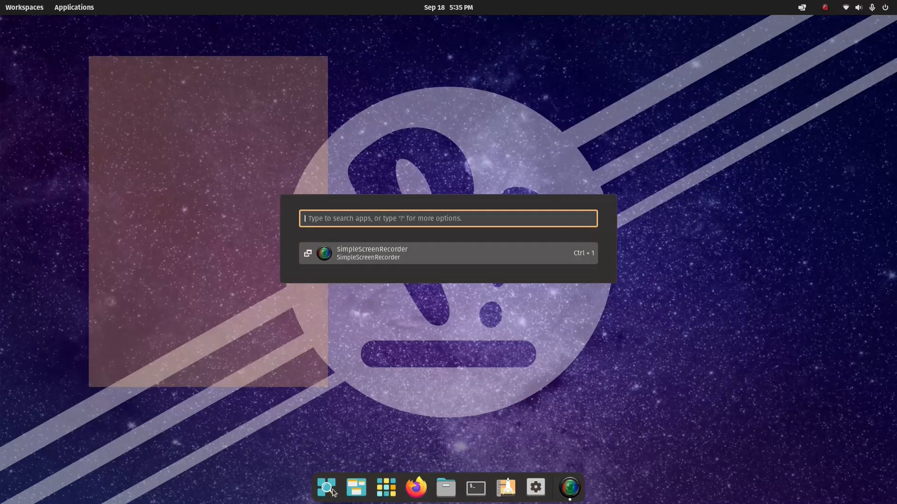
text(twea)
key(Return)
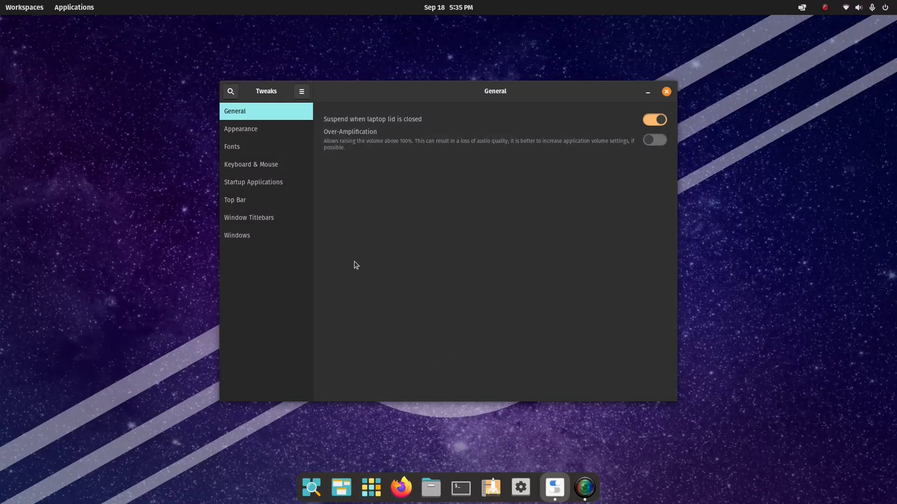
Switch on the Maximize button under Window Titlebars, then close Tweaks.
click(227, 201)
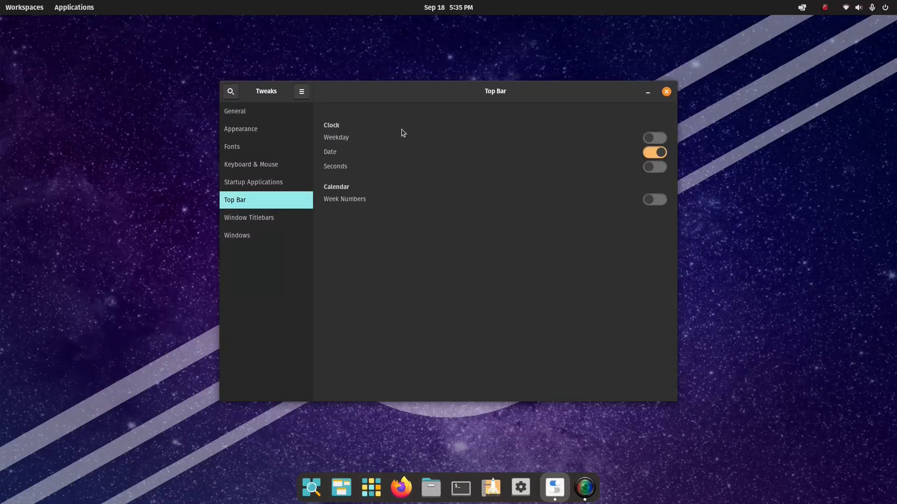
click(260, 237)
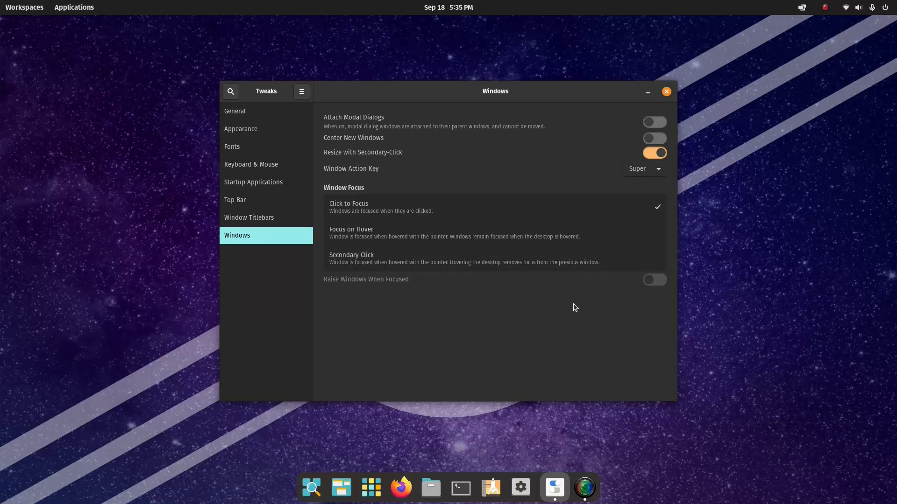
click(247, 220)
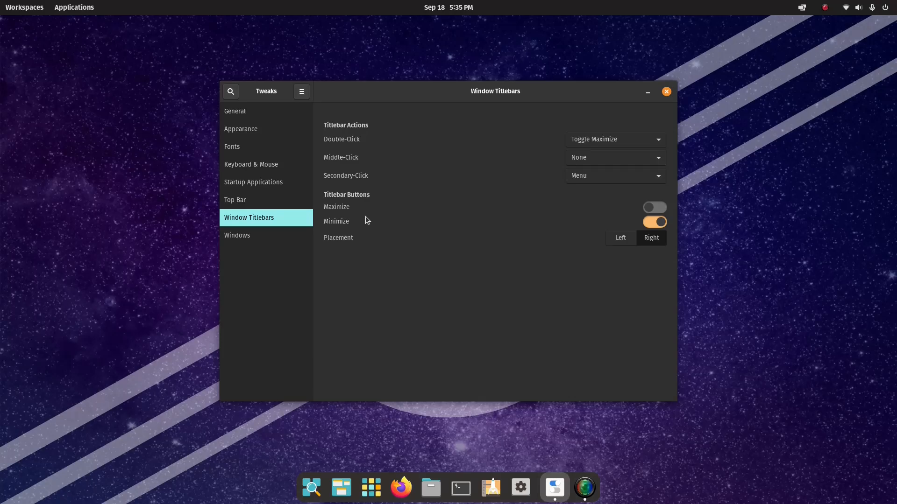
click(658, 208)
click(666, 92)
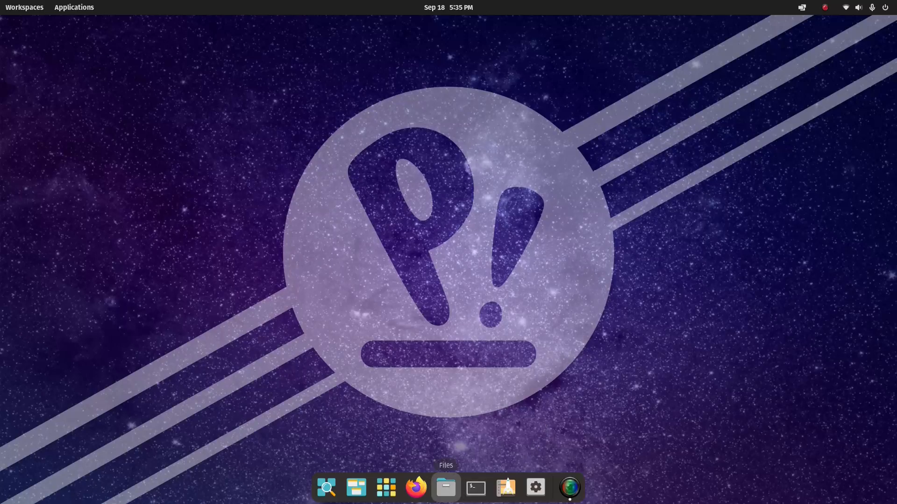
click(446, 487)
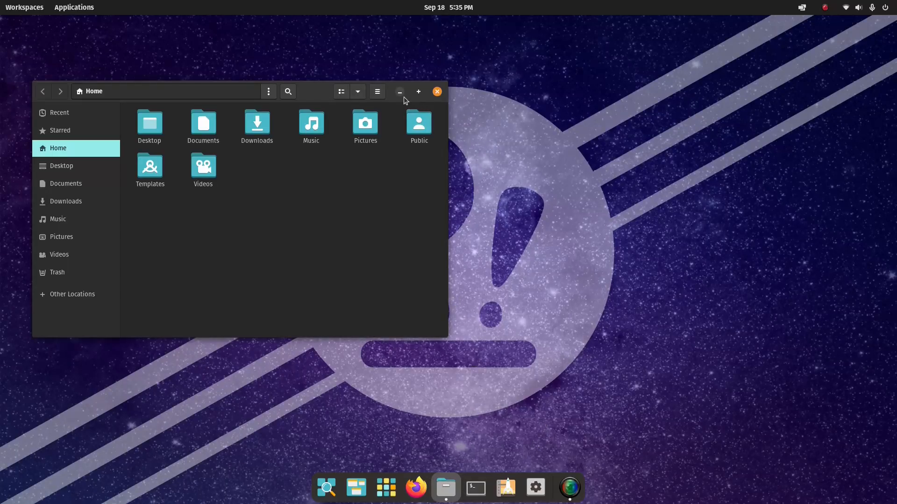
click(438, 92)
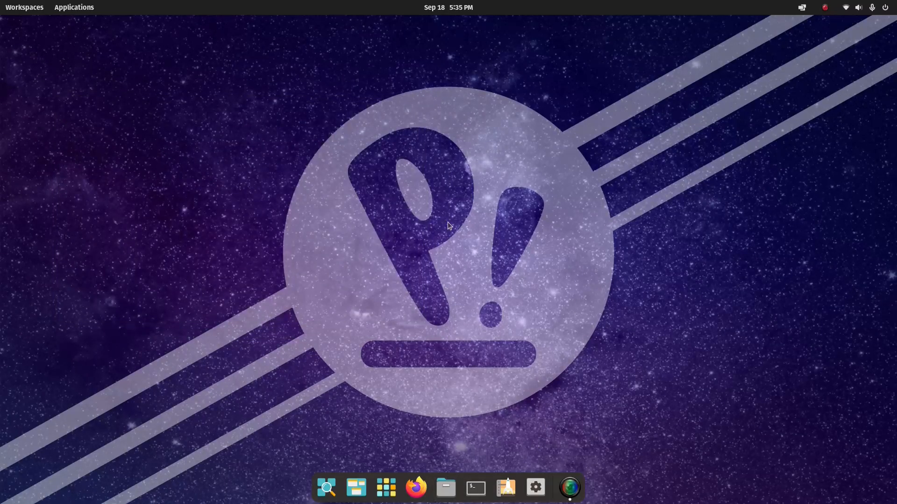
click(505, 487)
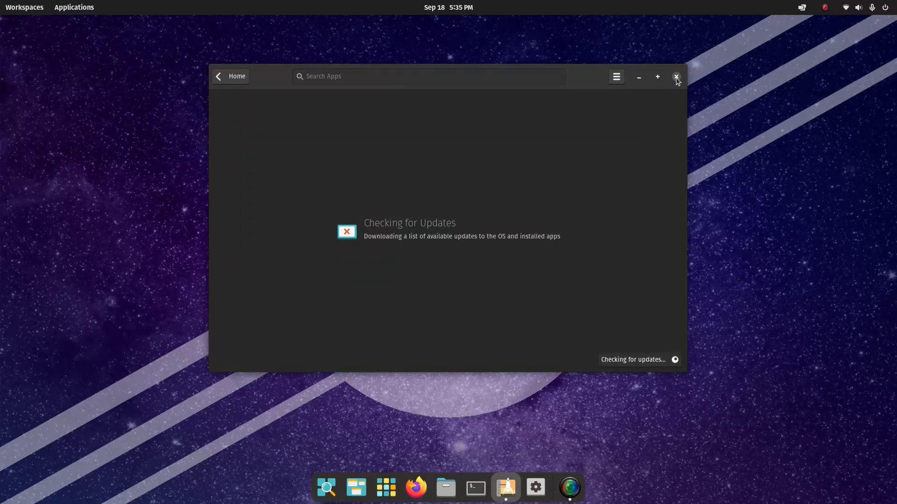
click(676, 76)
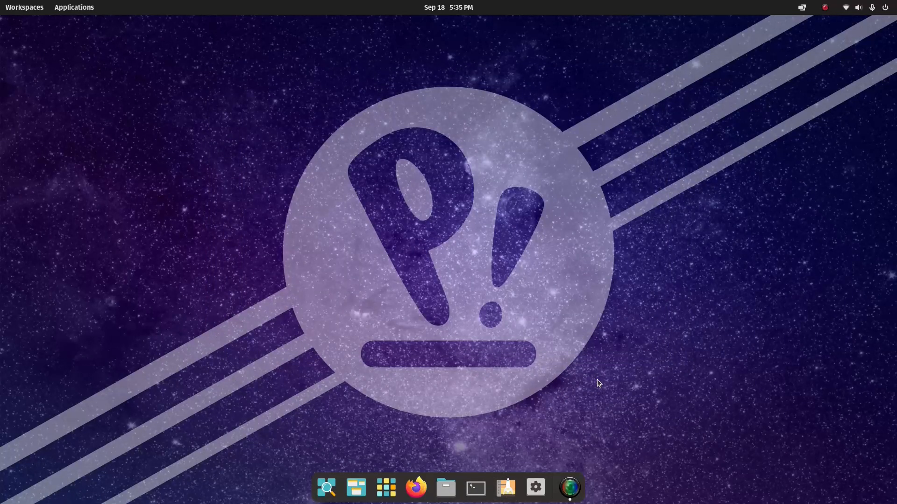